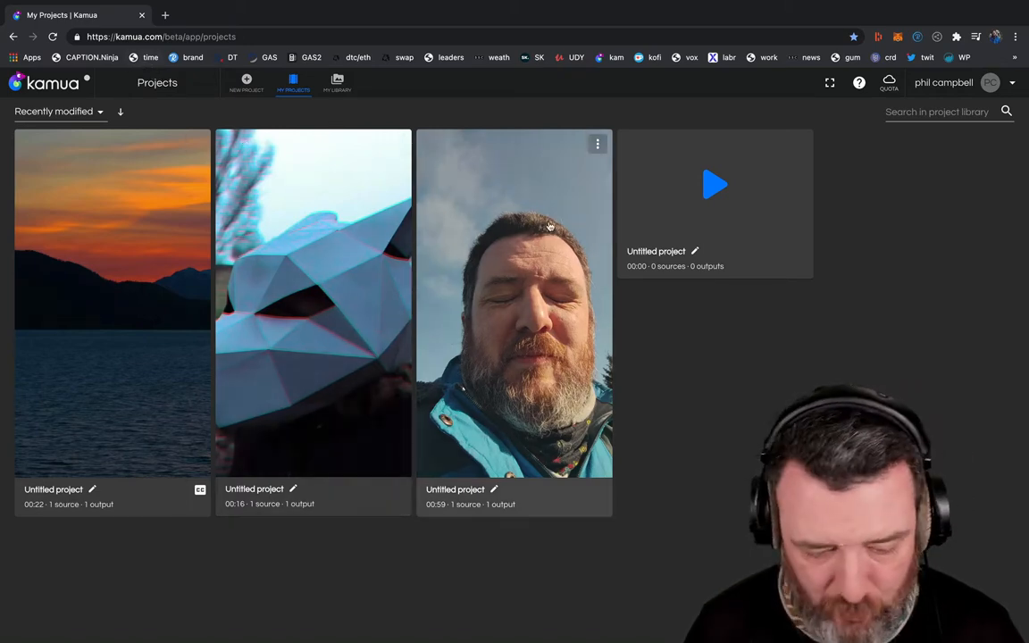
Check the account's cloud storage and monthly usage quotas
left_click(895, 86)
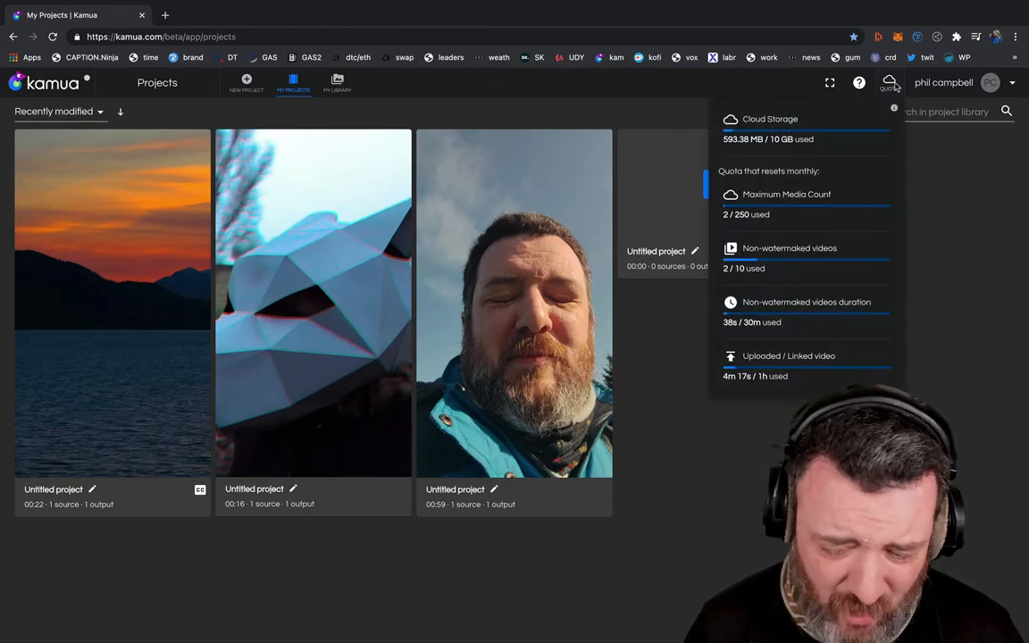
left_click(934, 179)
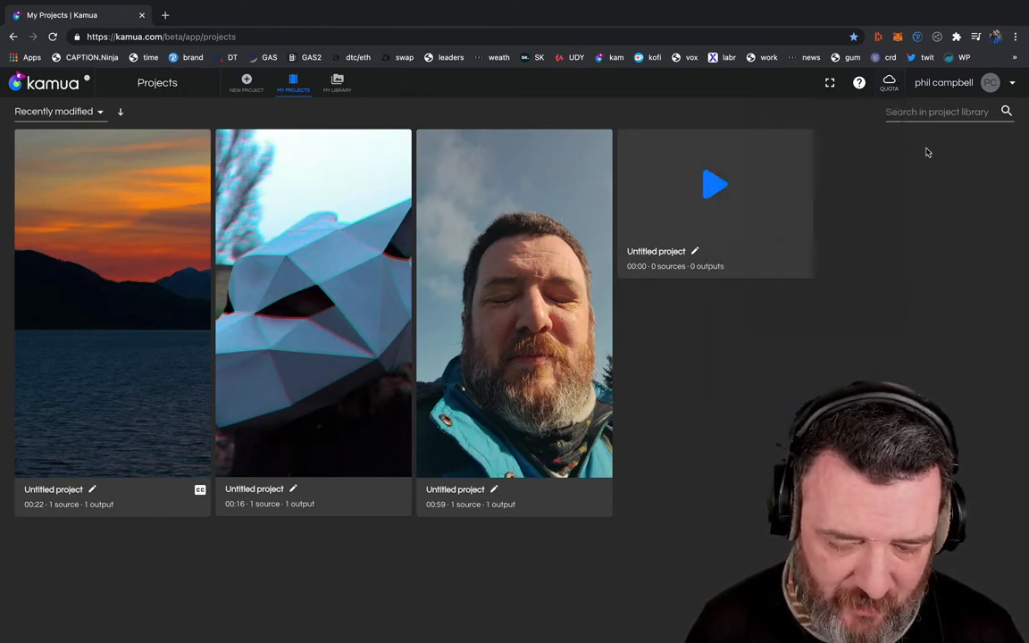
left_click(895, 88)
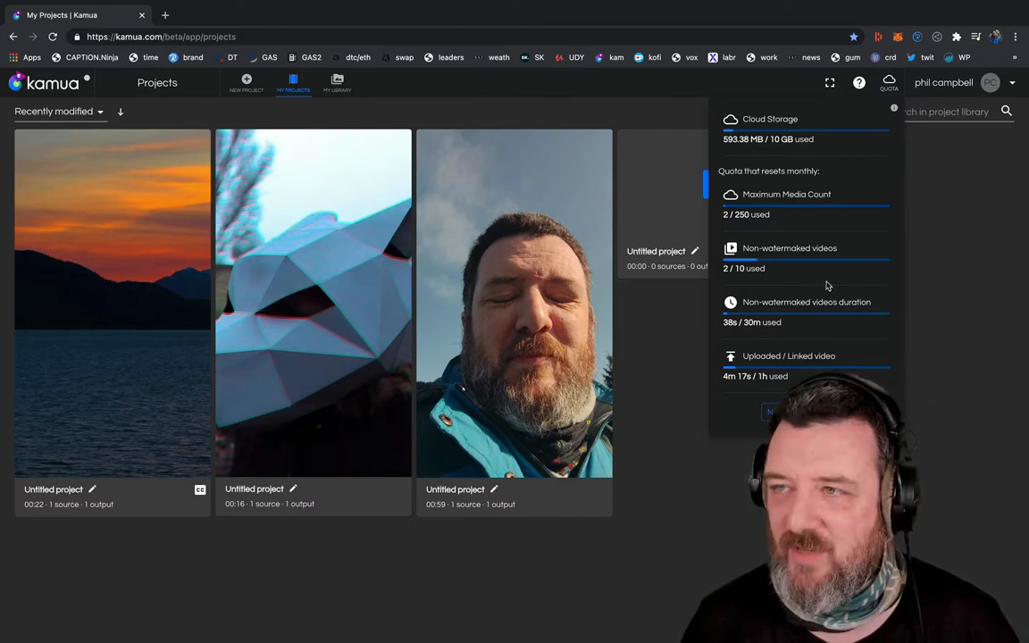
left_click(949, 277)
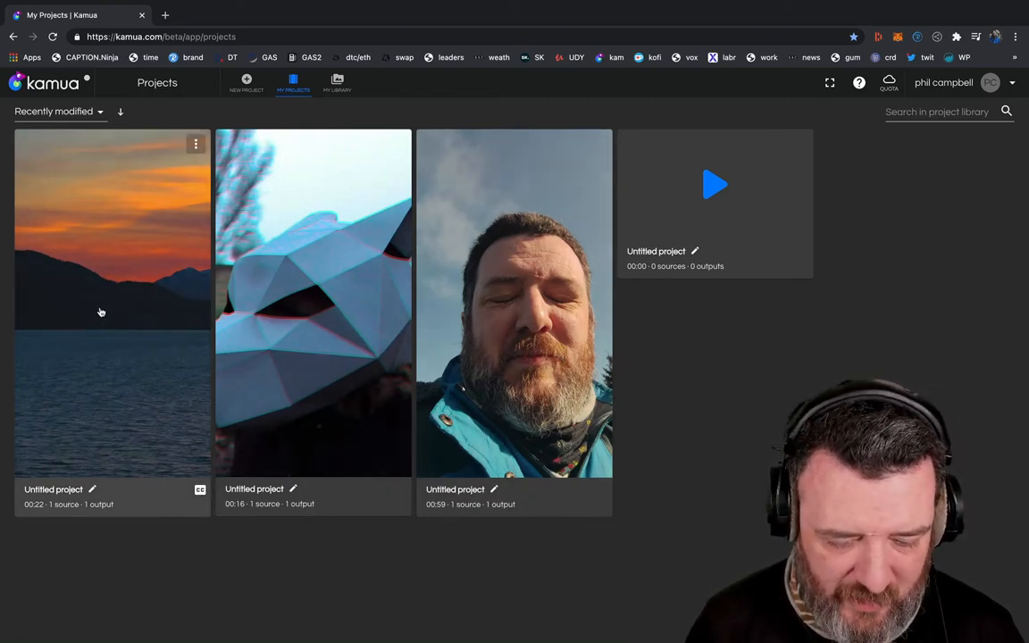
Open the sunset project's output for editing and show its clip crop settings
left_click(101, 311)
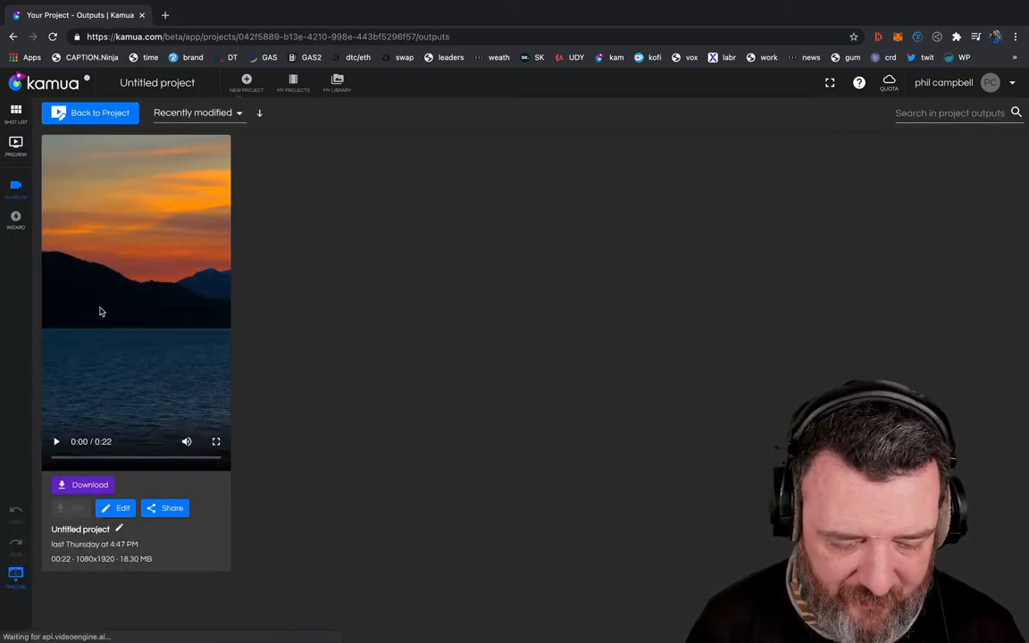
left_click(122, 509)
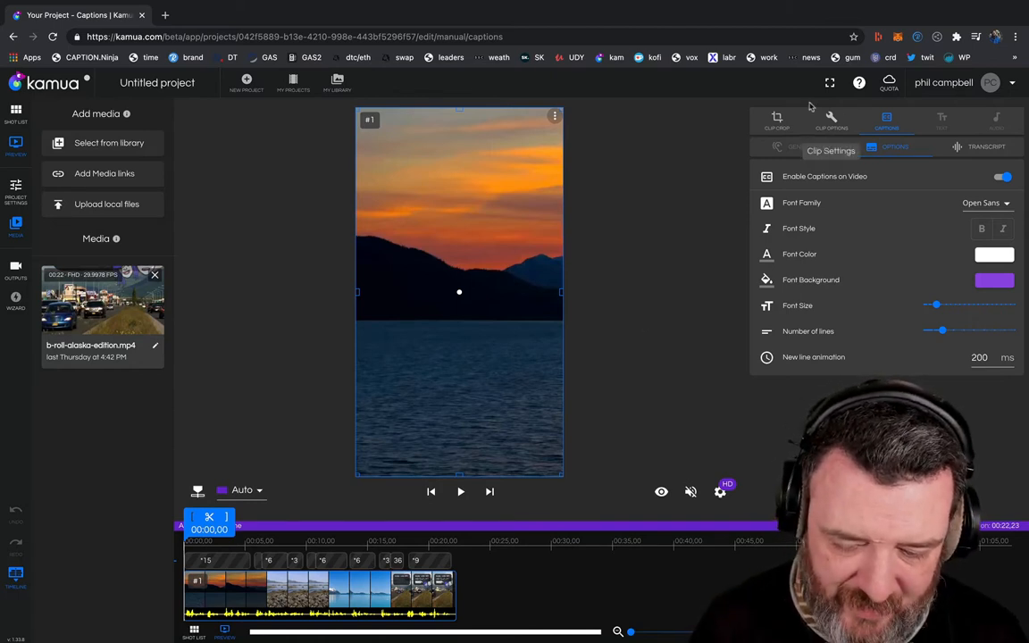
left_click(769, 125)
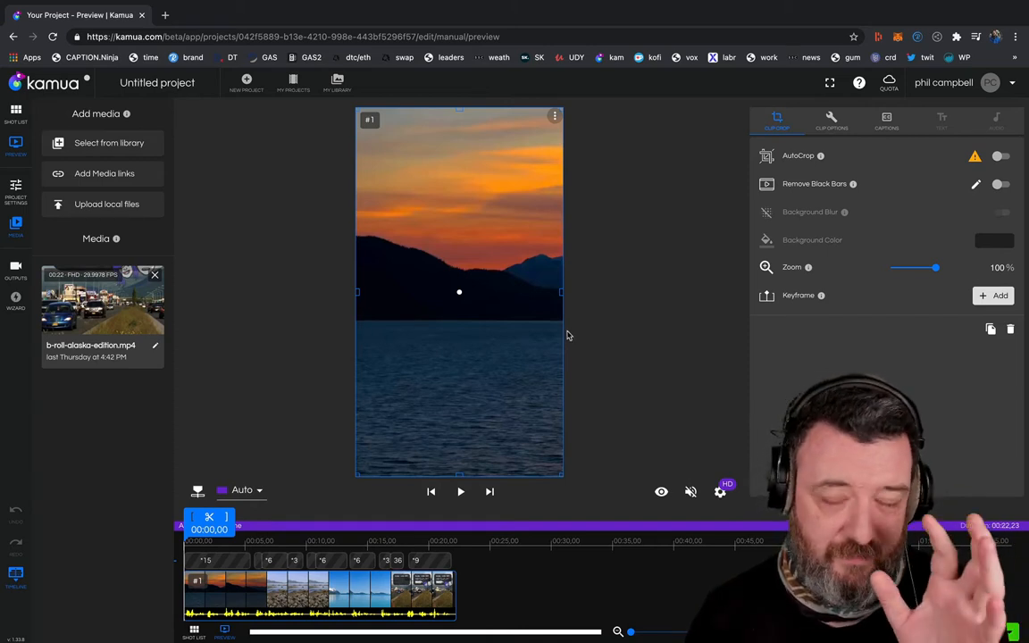
Show the project settings and add shot #1 from the shot list to the timeline a second time
left_click(15, 187)
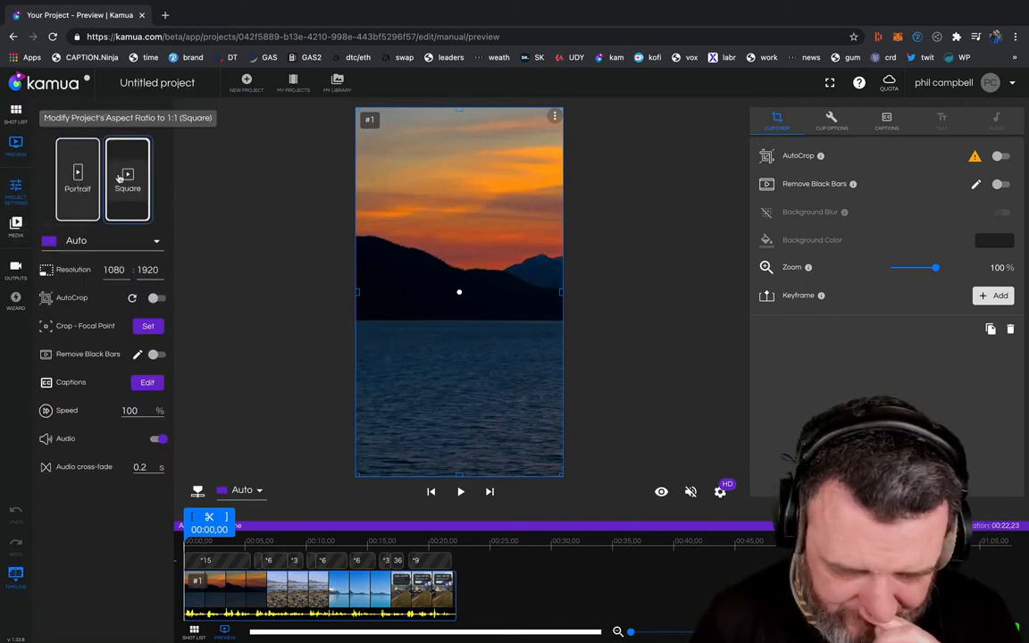
left_click(18, 121)
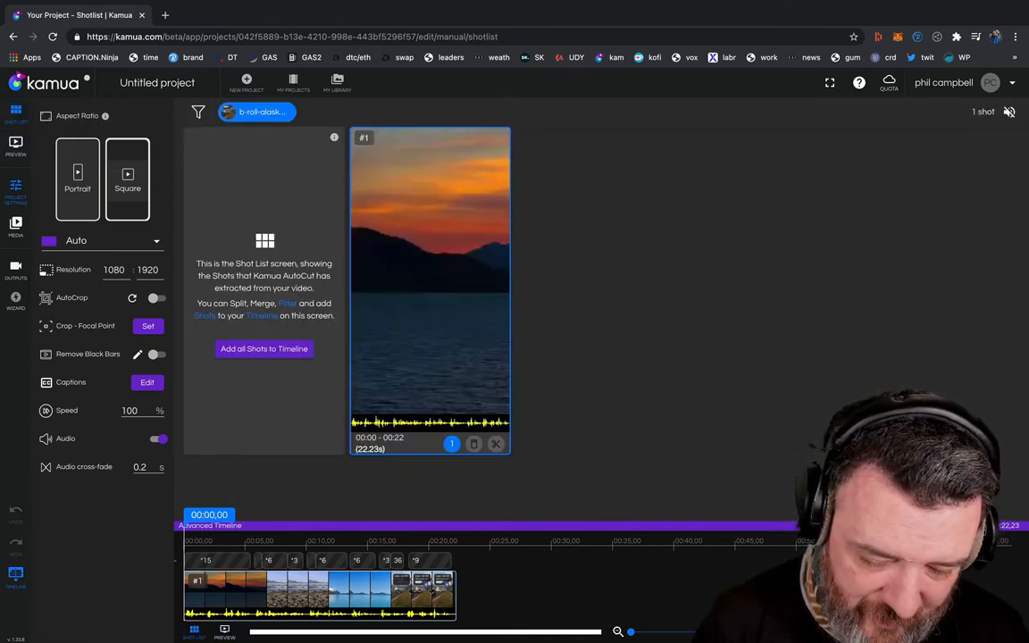
left_click(458, 298)
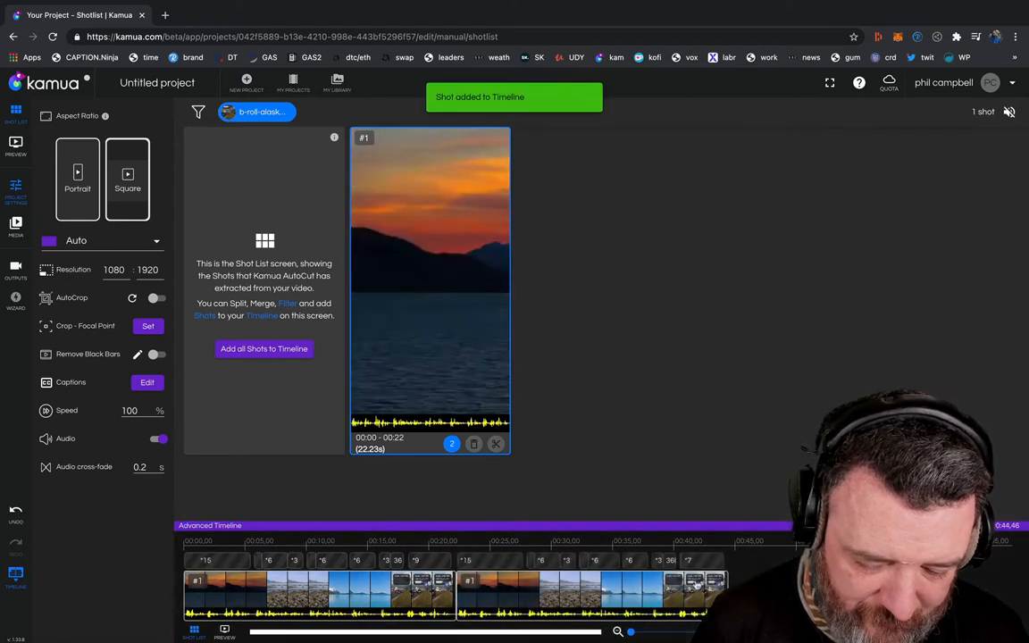
Preview the opening captions of the first clip and return the playhead to 00:00,00
left_click(15, 145)
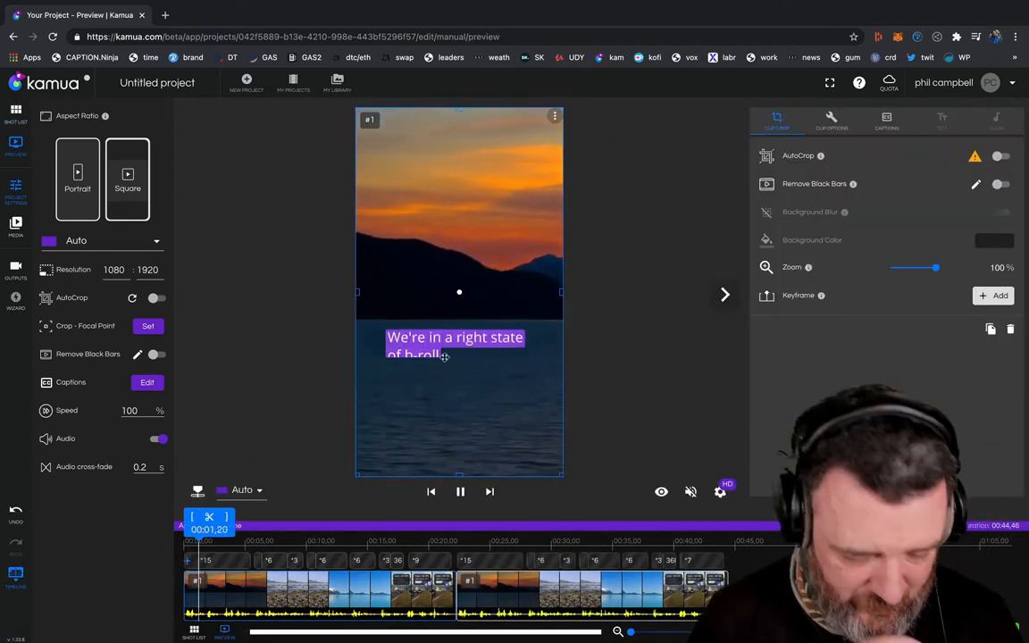
left_click(461, 493)
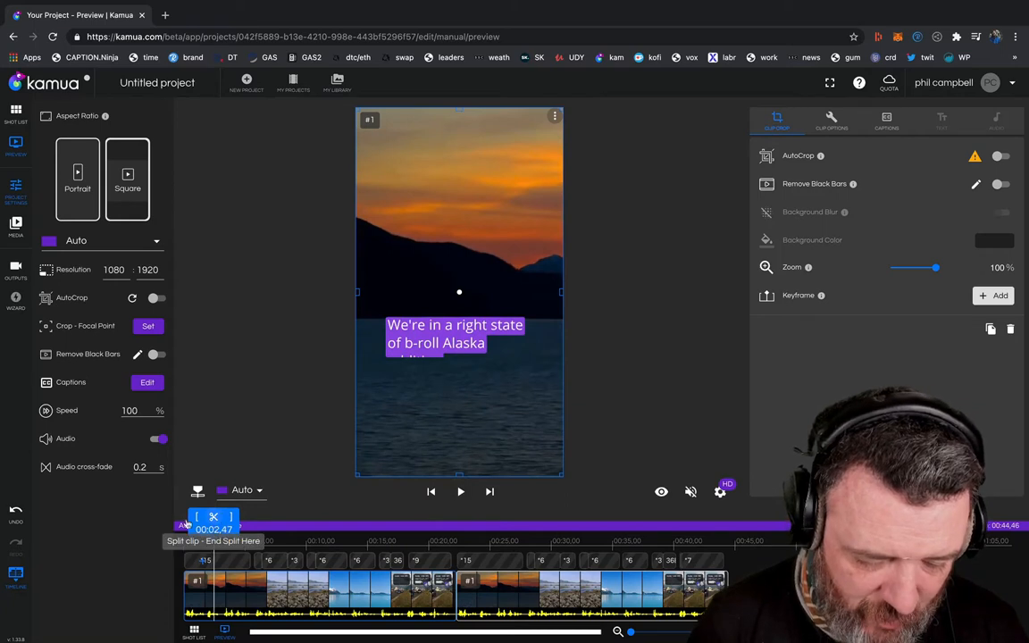
left_click_drag(222, 523, 174, 527)
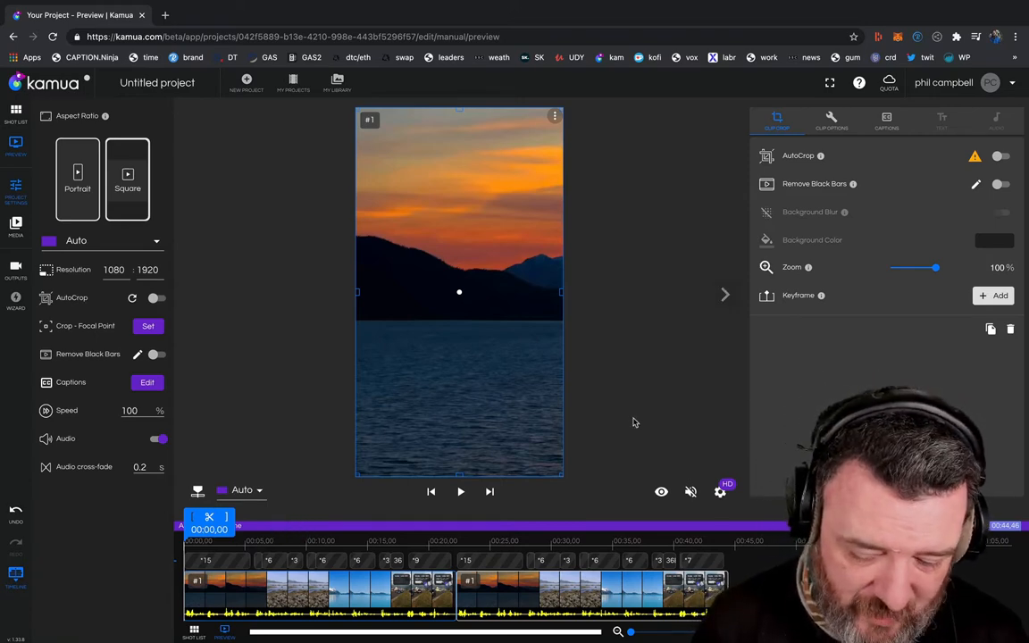
left_click_drag(257, 534, 205, 529)
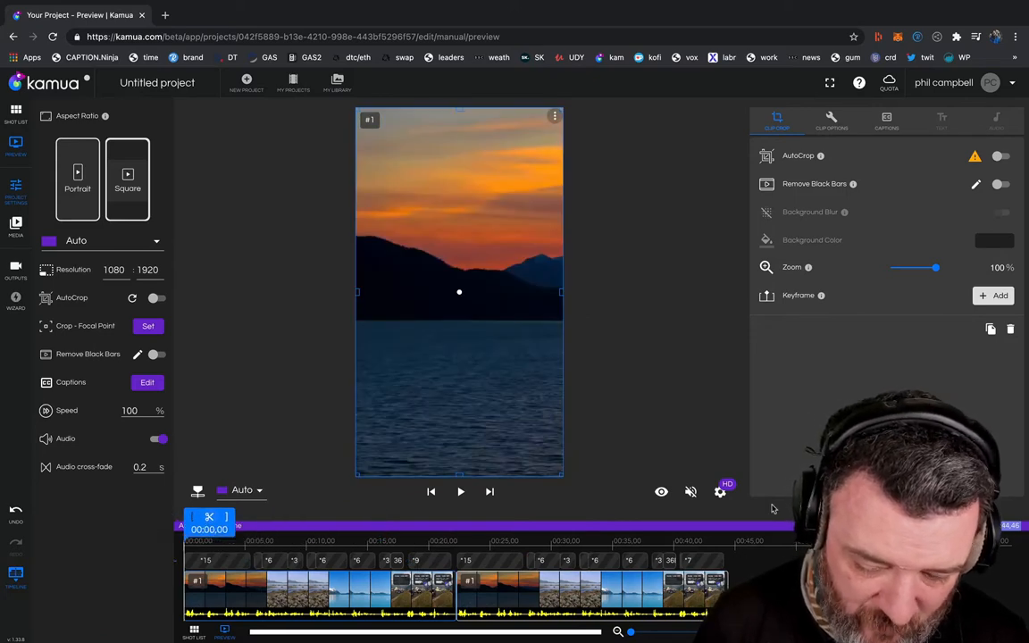
Disable the captions on the video and enable them again
left_click(886, 120)
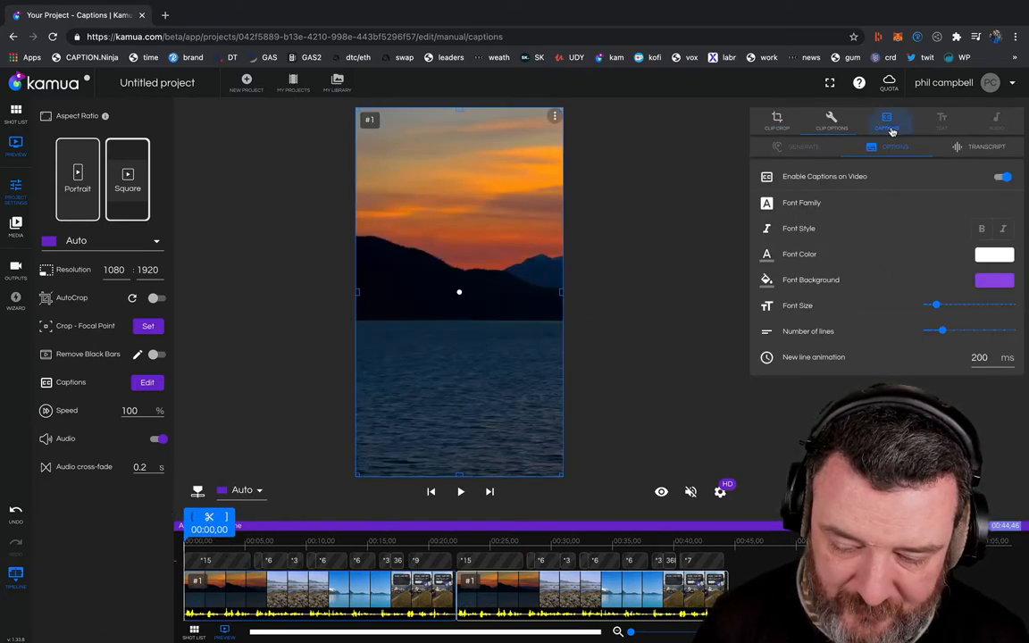
left_click(1001, 179)
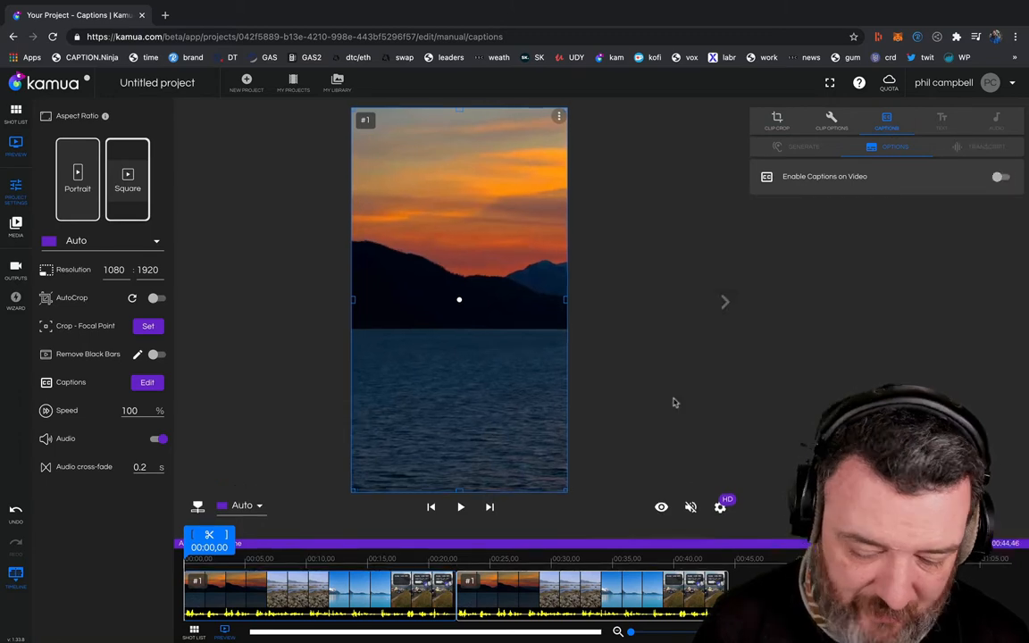
left_click_drag(237, 537, 209, 536)
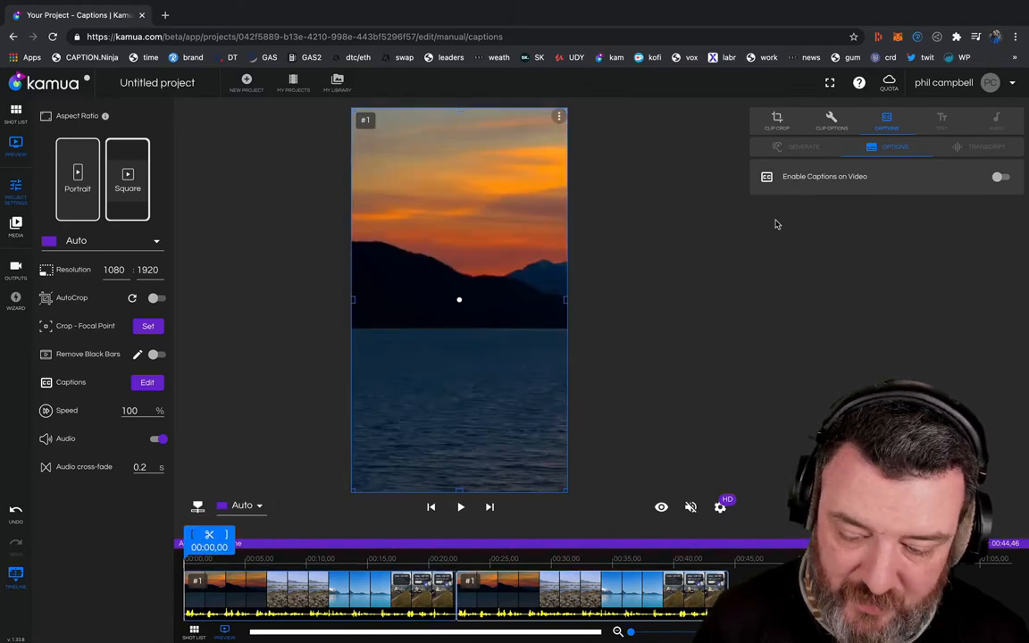
left_click(999, 177)
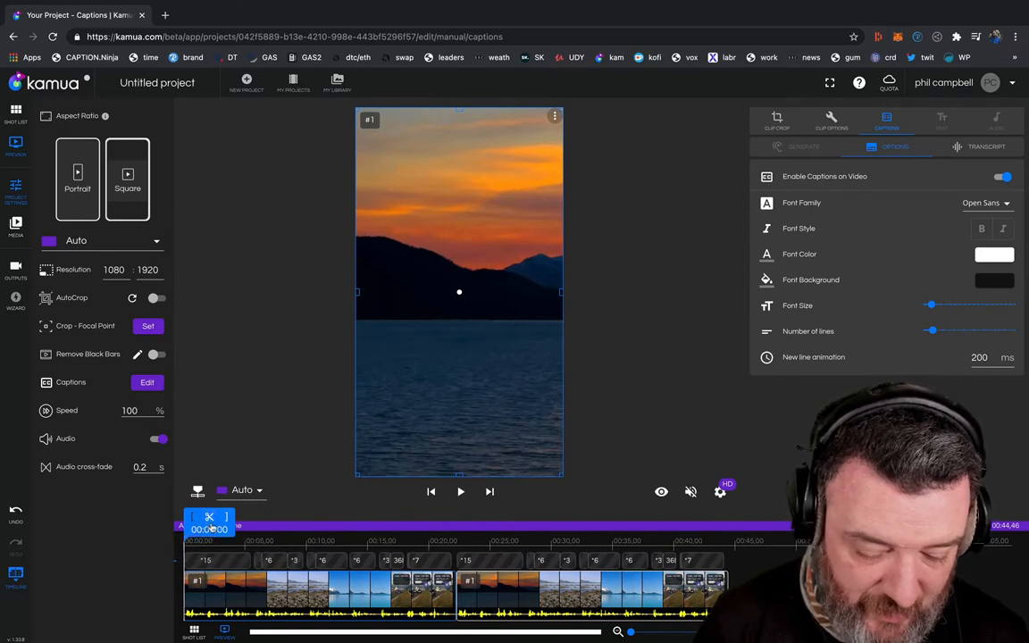
Play briefly until a caption shows, move the caption up to just below the shoreline, and increase its font size by one notch
left_click(460, 491)
left_click(460, 492)
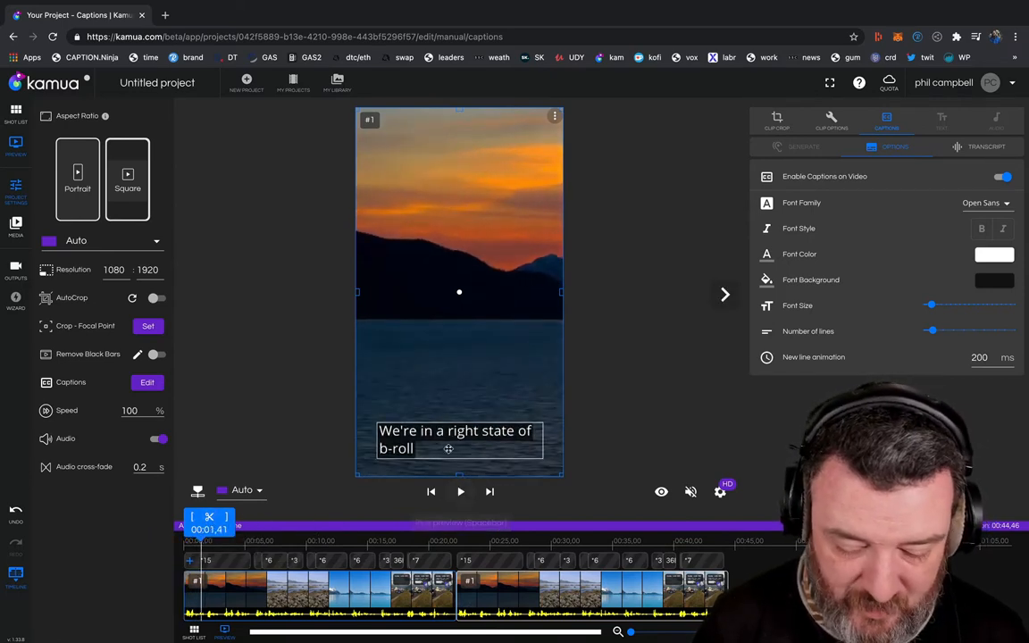
left_click_drag(429, 381, 432, 327)
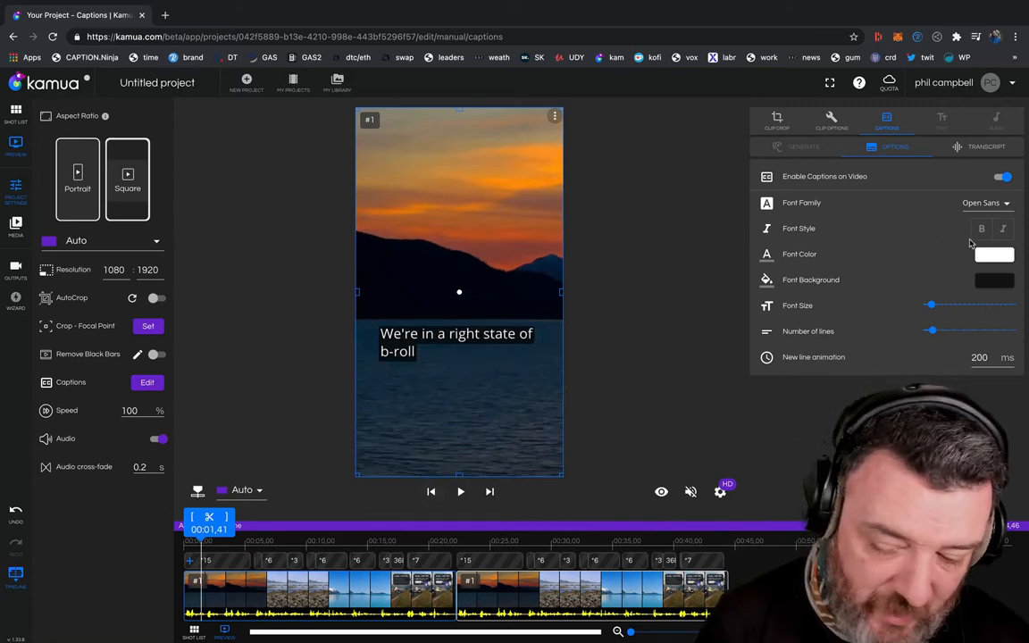
left_click_drag(932, 307, 937, 310)
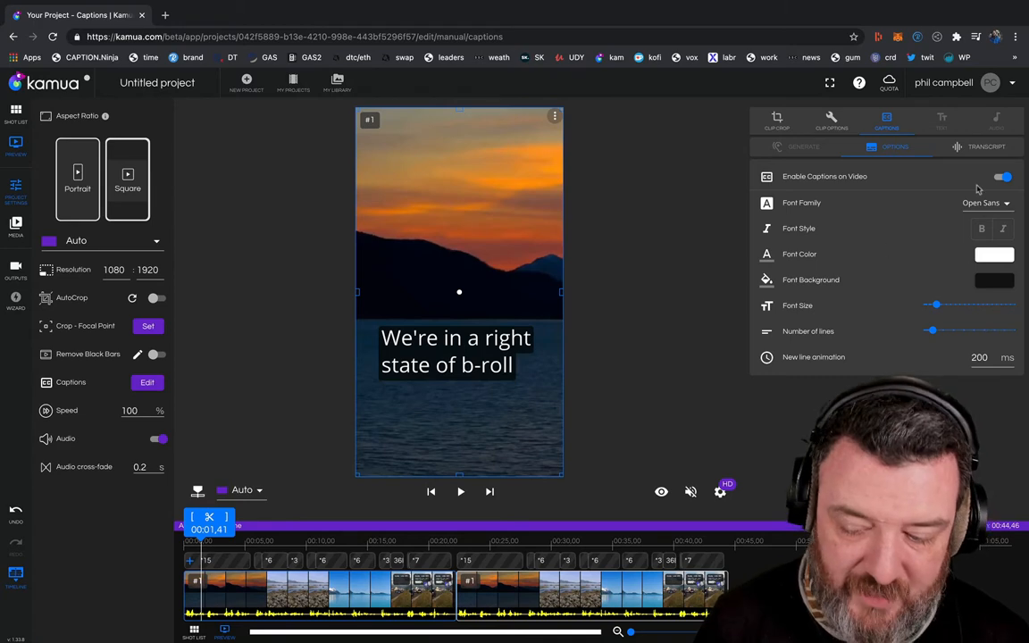
Review the caption transcript and check the captions over the "bizey code #36" card near the end of the second clip
left_click(982, 148)
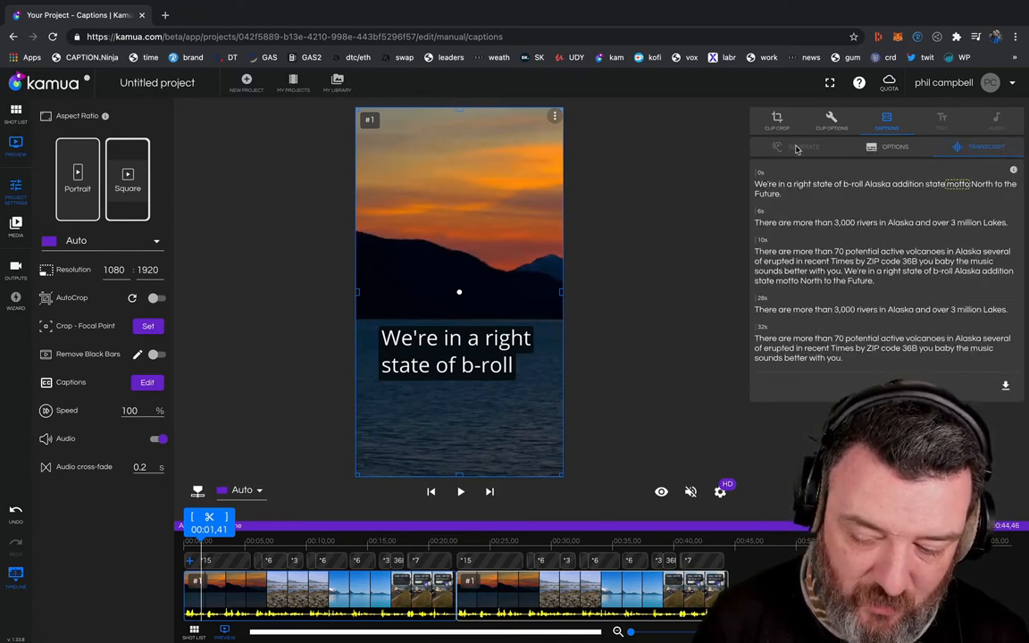
left_click(880, 149)
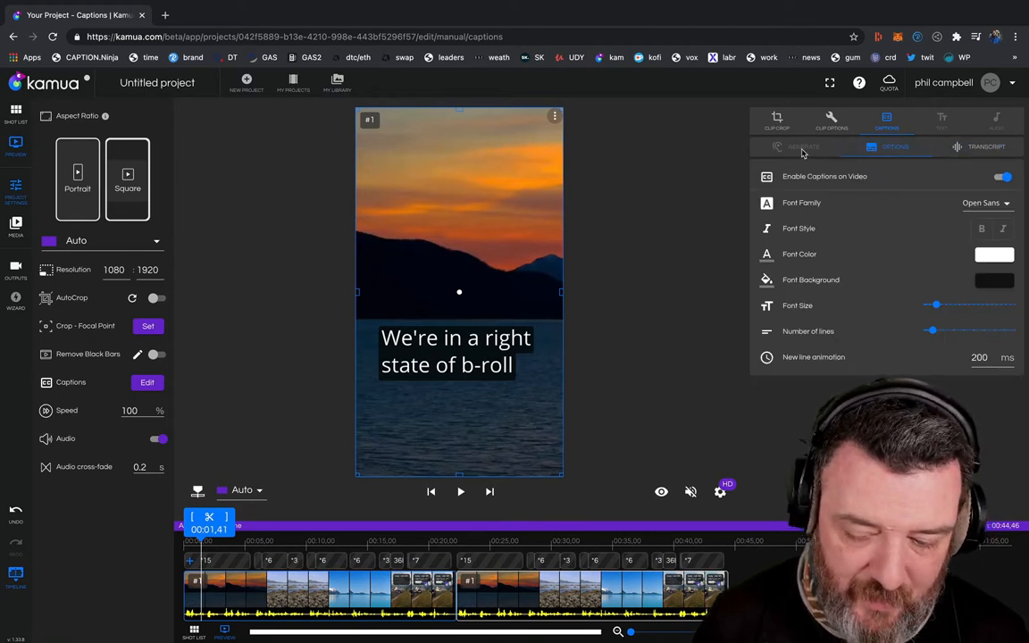
left_click(961, 150)
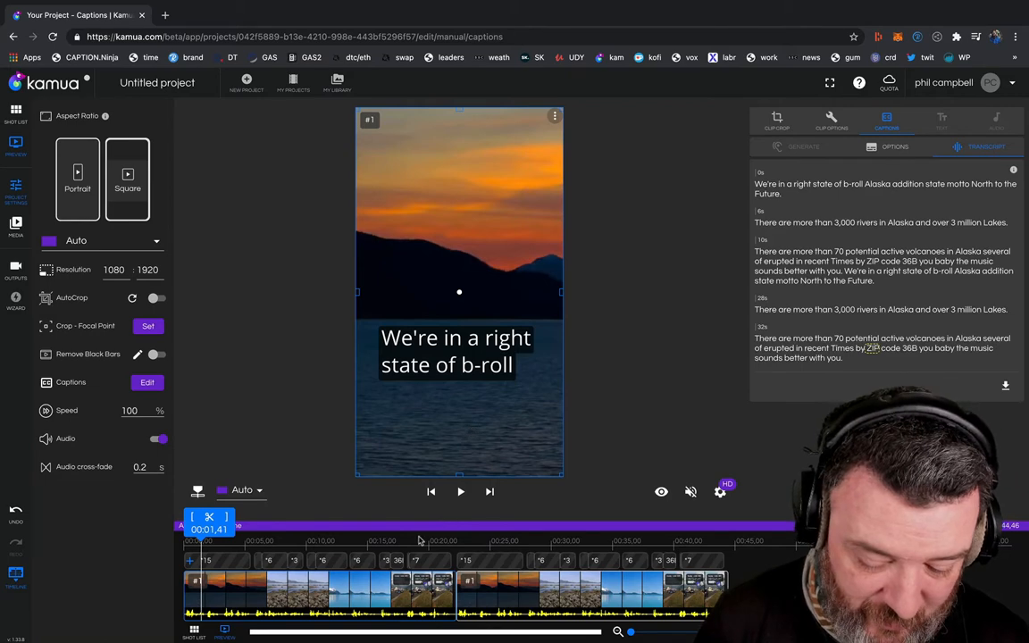
left_click_drag(226, 530, 696, 534)
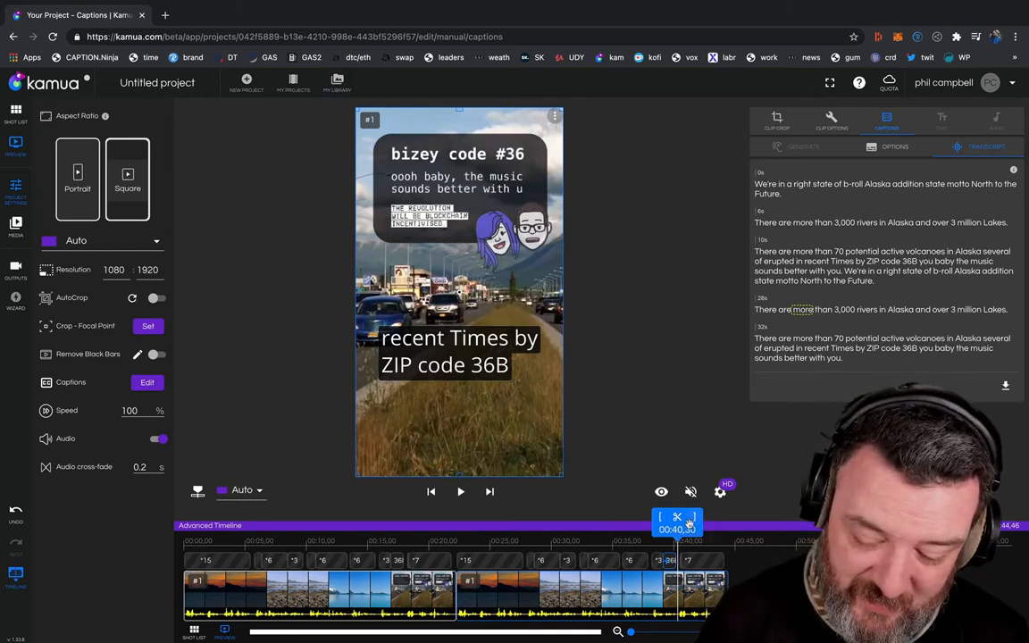
mouse_move(689, 523)
left_mouse_down()
mouse_move(723, 525)
mouse_move(694, 527)
left_mouse_up()
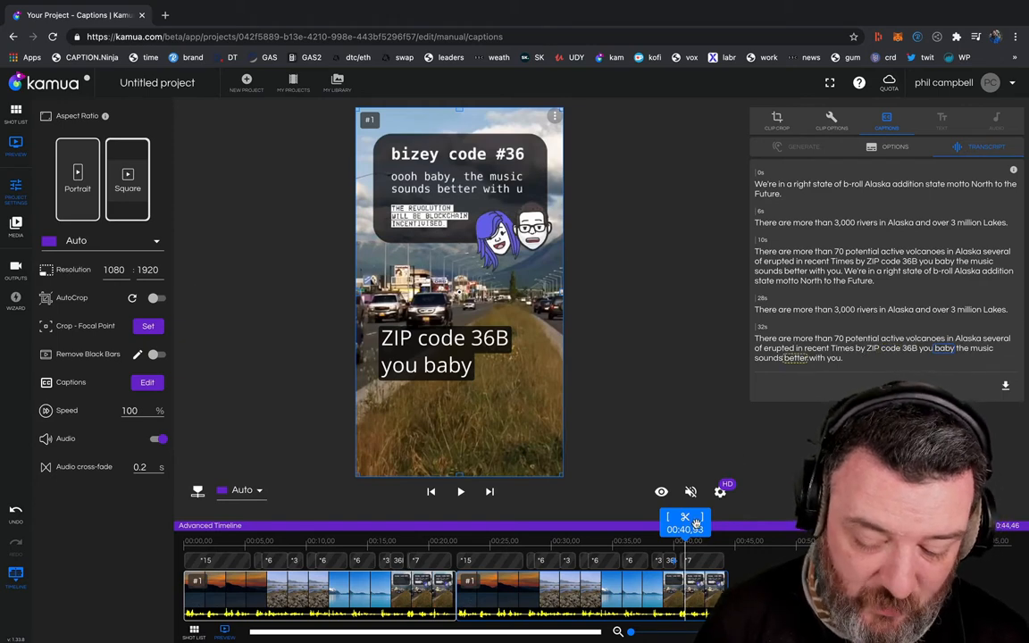
Go to 00:13,53 in the first clip and move the caption into the sky in the upper part of the frame
left_click_drag(696, 524, 348, 523)
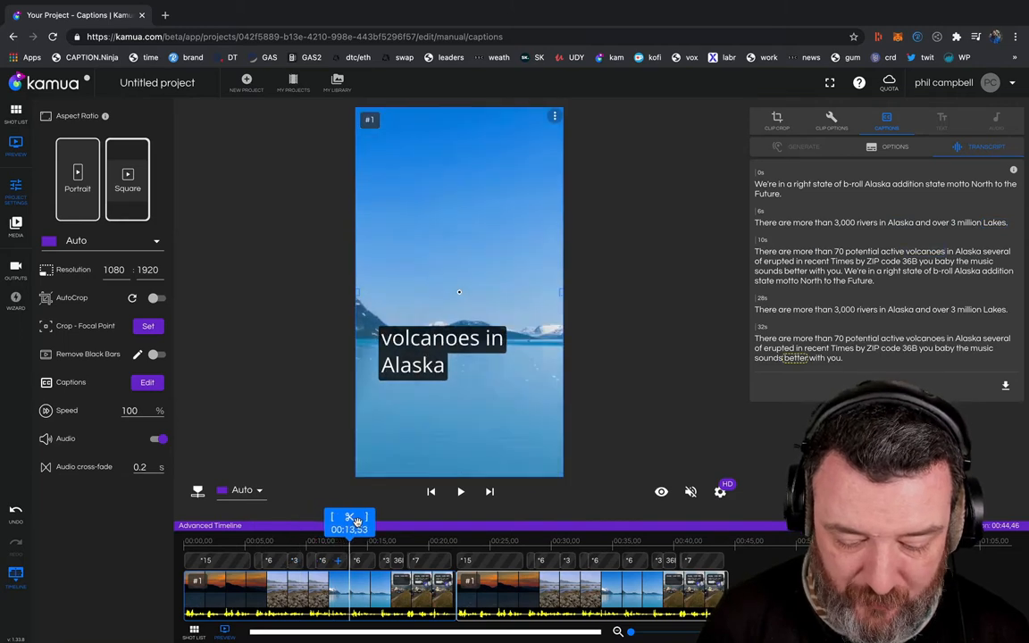
left_click_drag(415, 389, 419, 220)
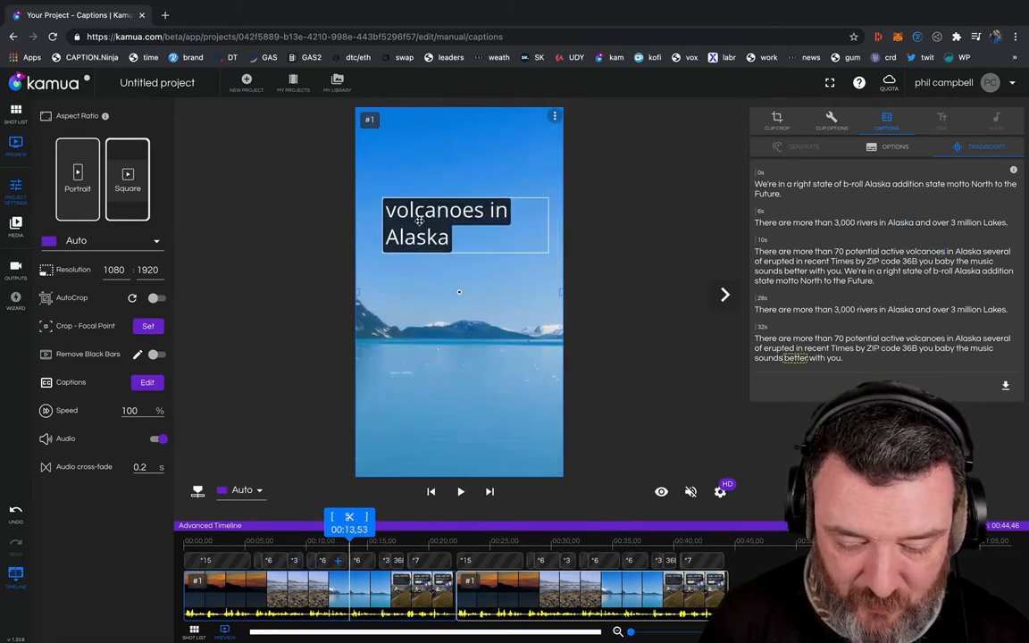
left_click_drag(498, 220, 493, 196)
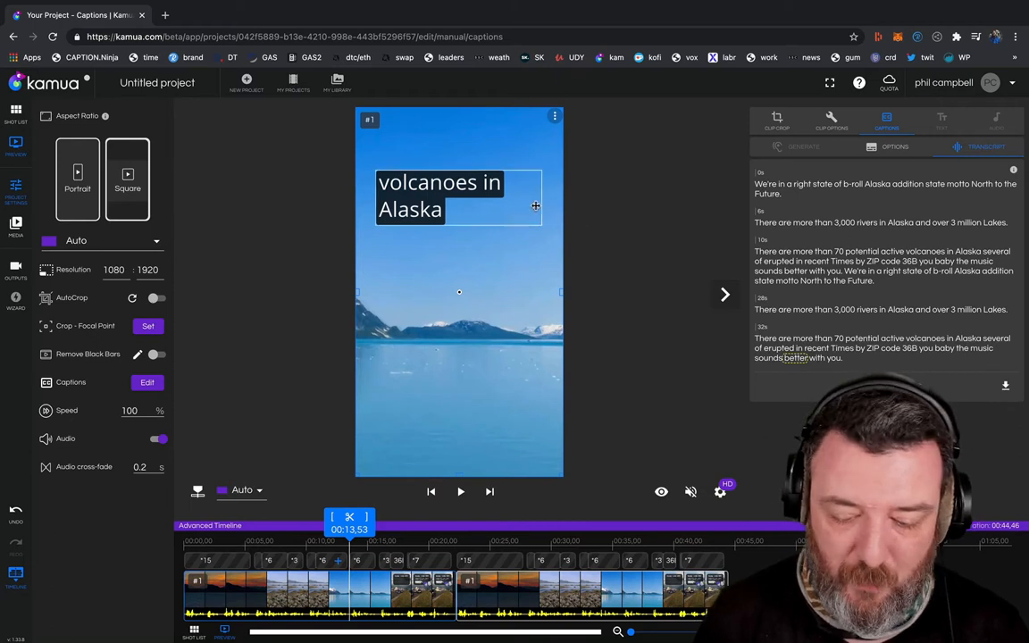
left_click_drag(452, 213, 421, 190)
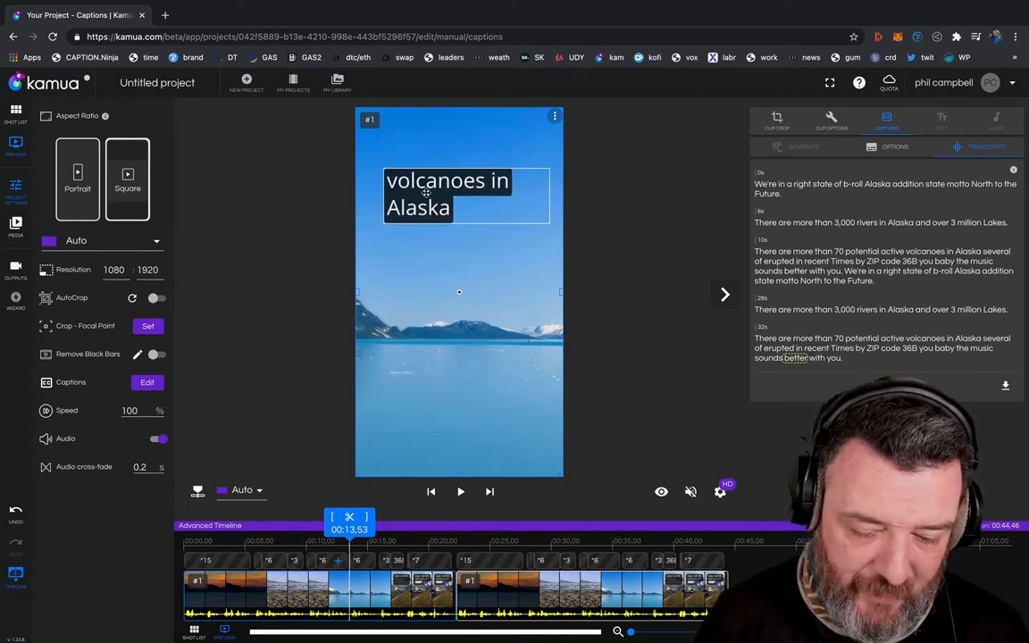
Reduce the caption font size by one notch and place the captions mid-frame, just below the "bizey code #36" card
left_click(894, 146)
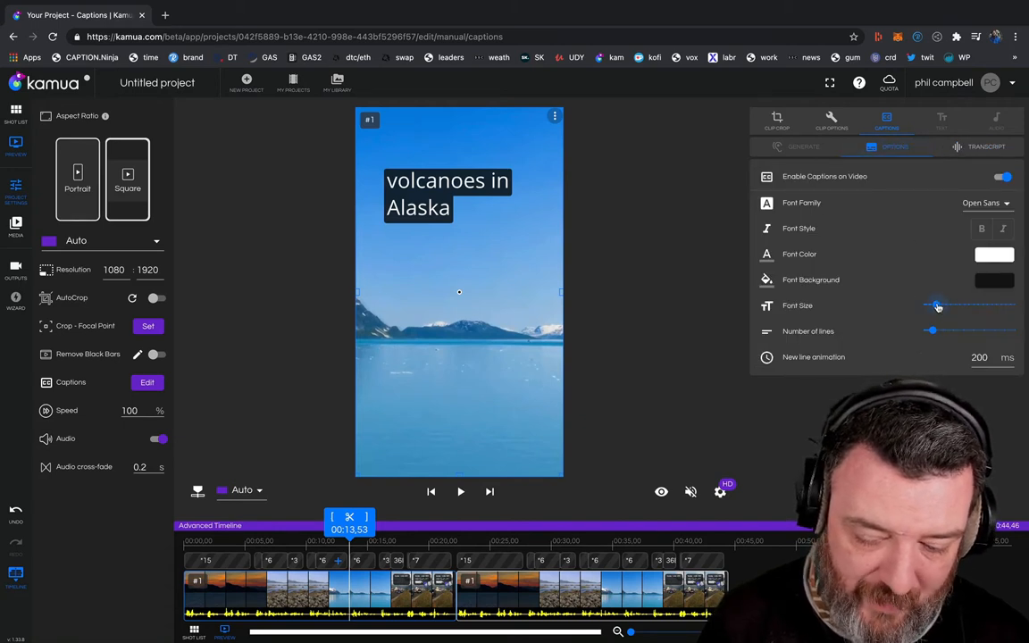
left_click_drag(935, 307, 934, 306)
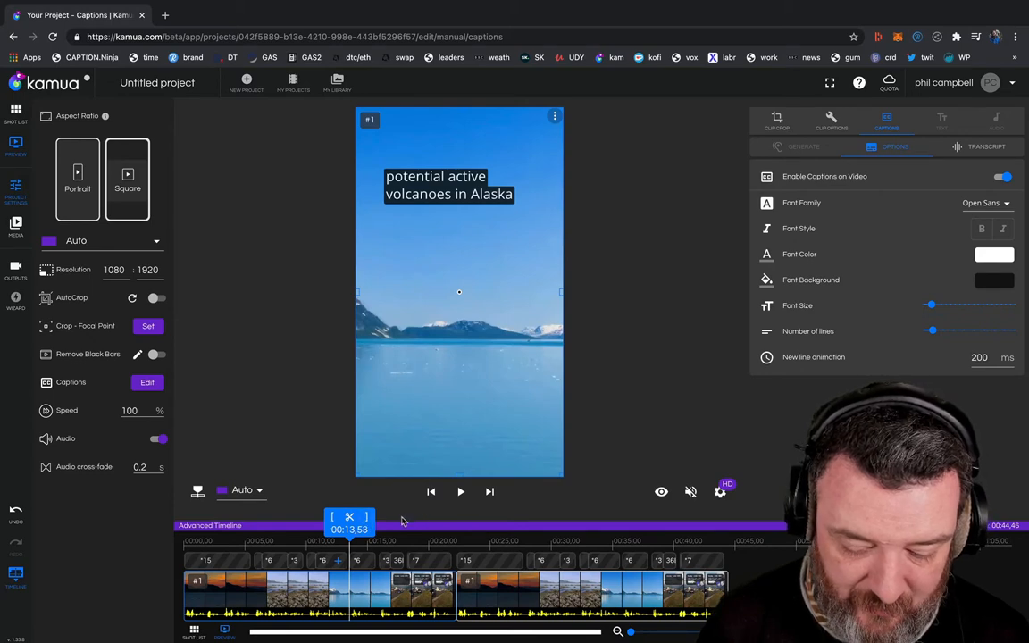
left_click_drag(349, 525, 420, 530)
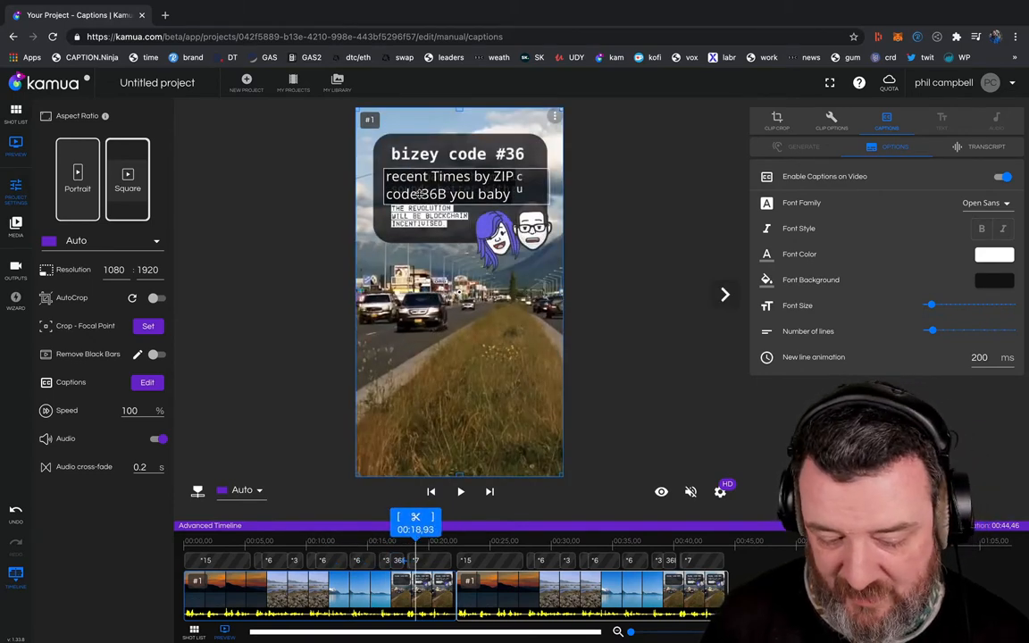
left_click_drag(425, 178, 420, 297)
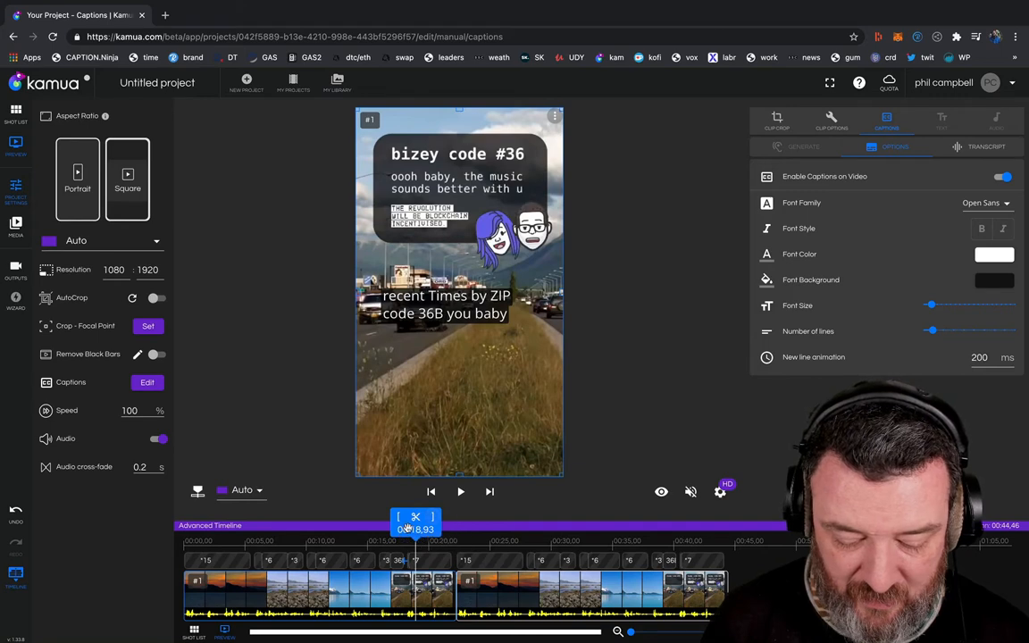
left_click_drag(416, 528, 638, 543)
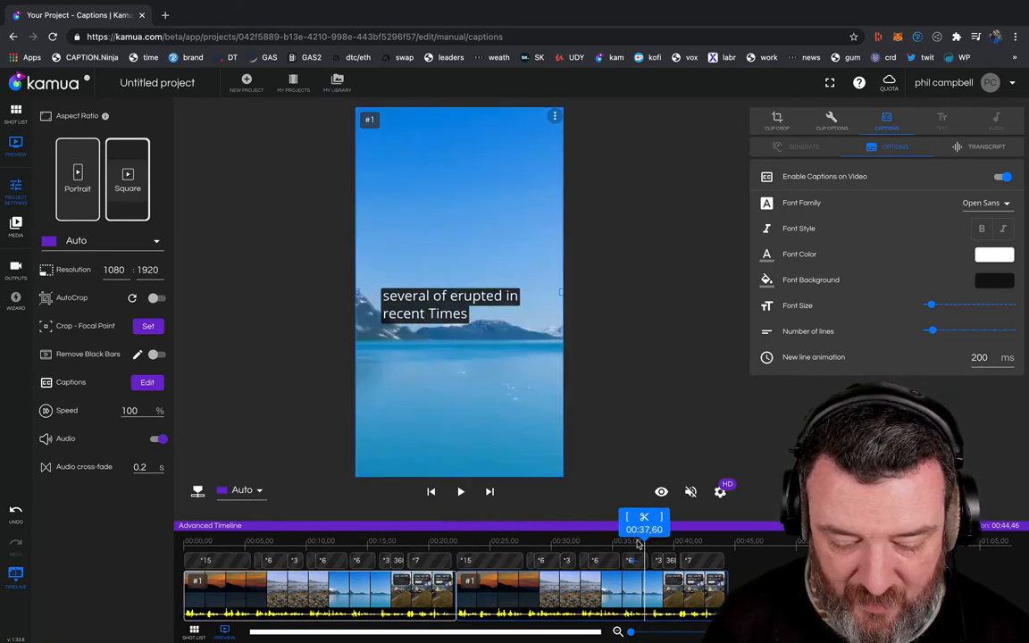
Move the captions down to just below the lake's shoreline, and at 00:18,66 in the first clip lower them slightly more
left_click_drag(382, 310, 411, 356)
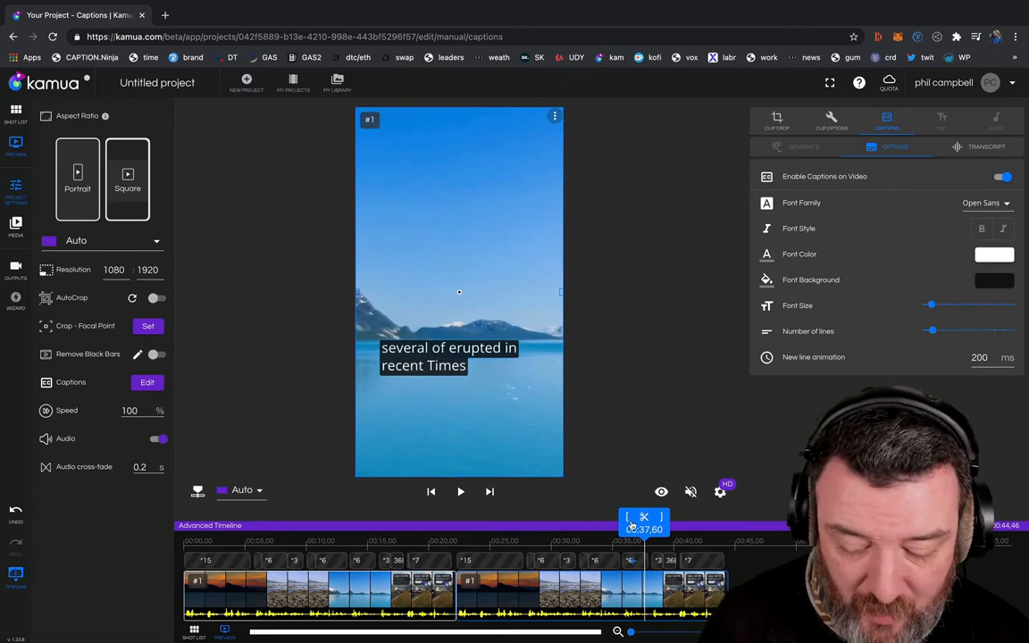
left_click_drag(643, 523, 411, 533)
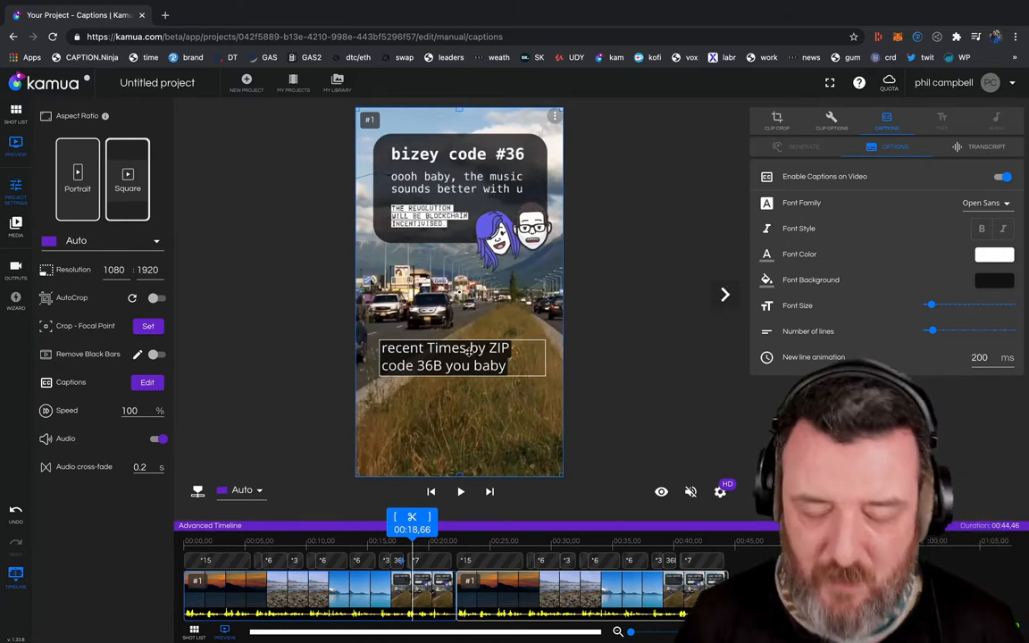
left_click_drag(468, 351, 444, 353)
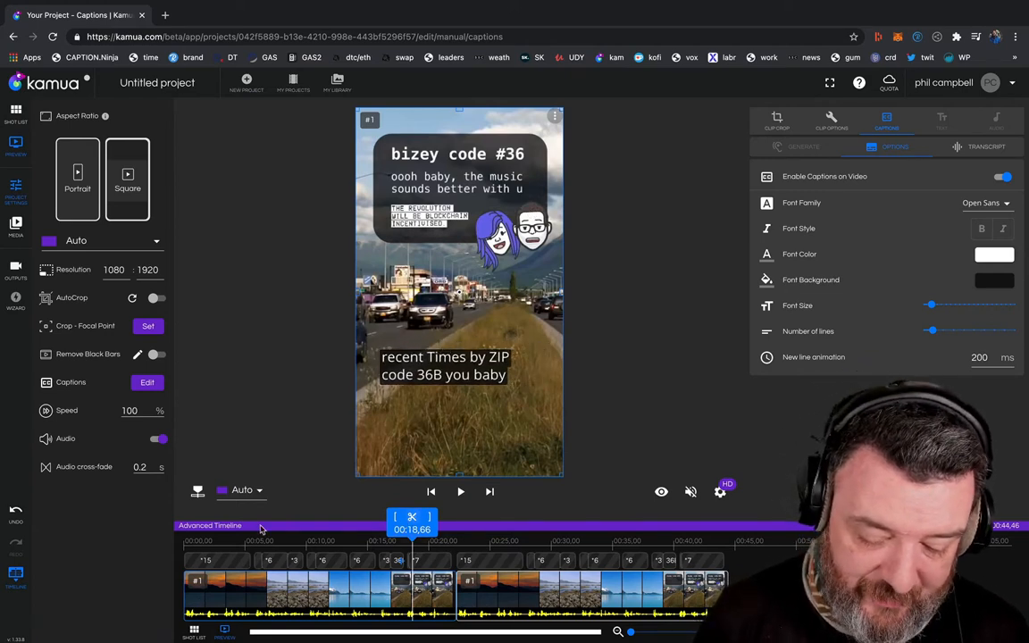
Check the account's usage quotas for storage, media count, non-watermarked videos and uploads
left_click(889, 90)
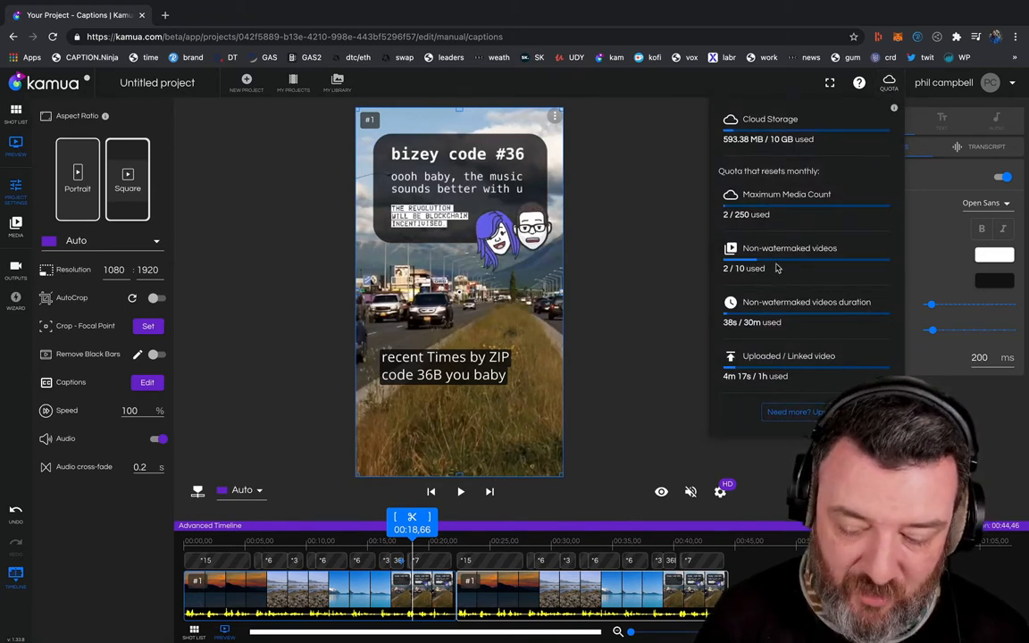
left_click(610, 253)
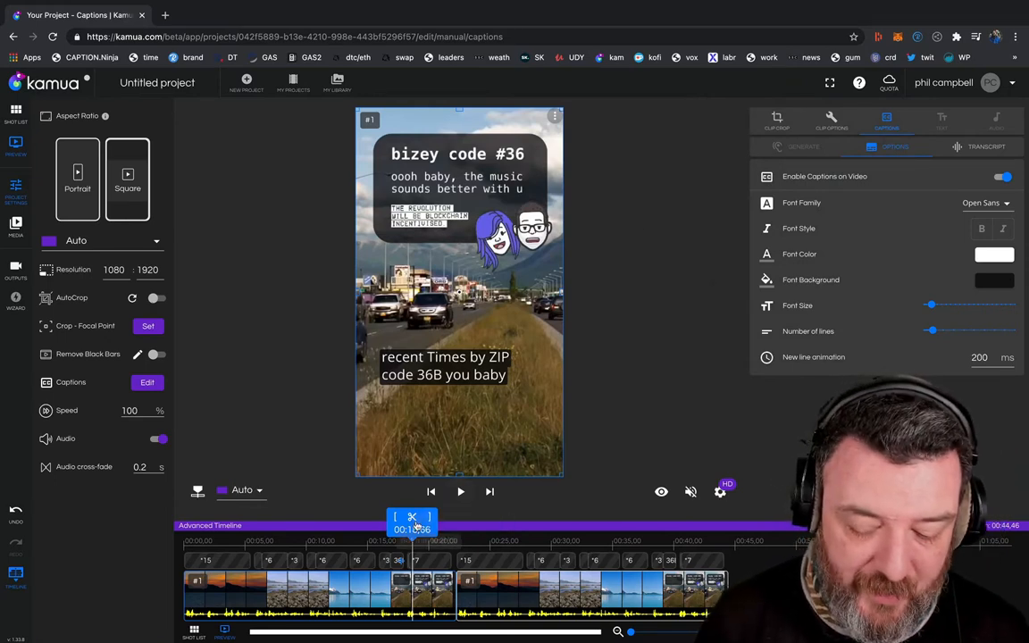
Check the caption placement at several points across both clips, ending at 00:01,29, and show the project's media
mouse_move(418, 528)
left_mouse_down()
mouse_move(673, 530)
mouse_move(212, 530)
mouse_move(374, 530)
mouse_move(539, 558)
left_mouse_up()
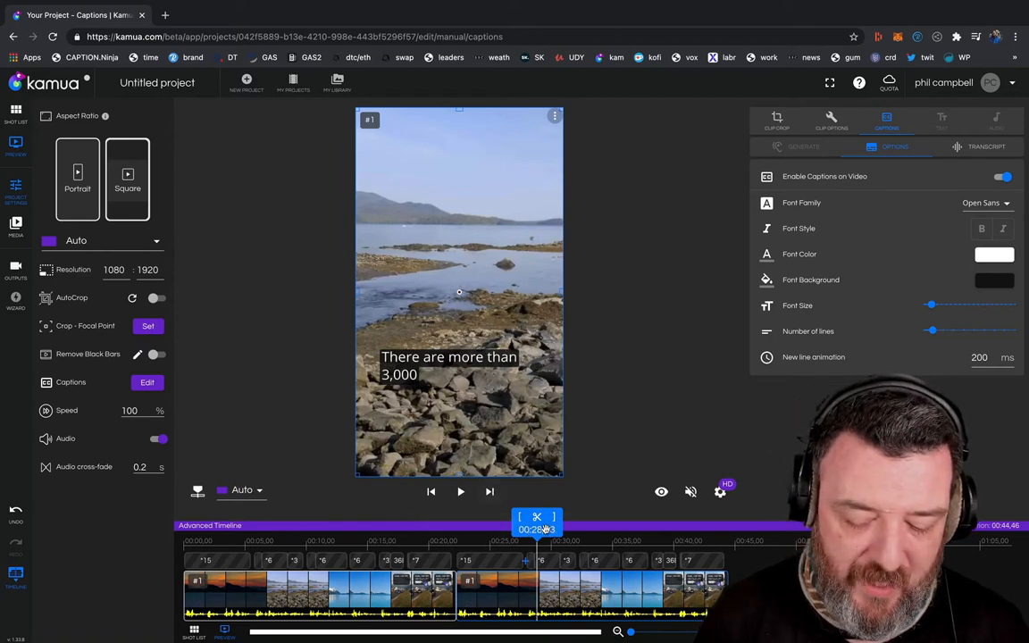
left_click_drag(545, 529, 450, 546)
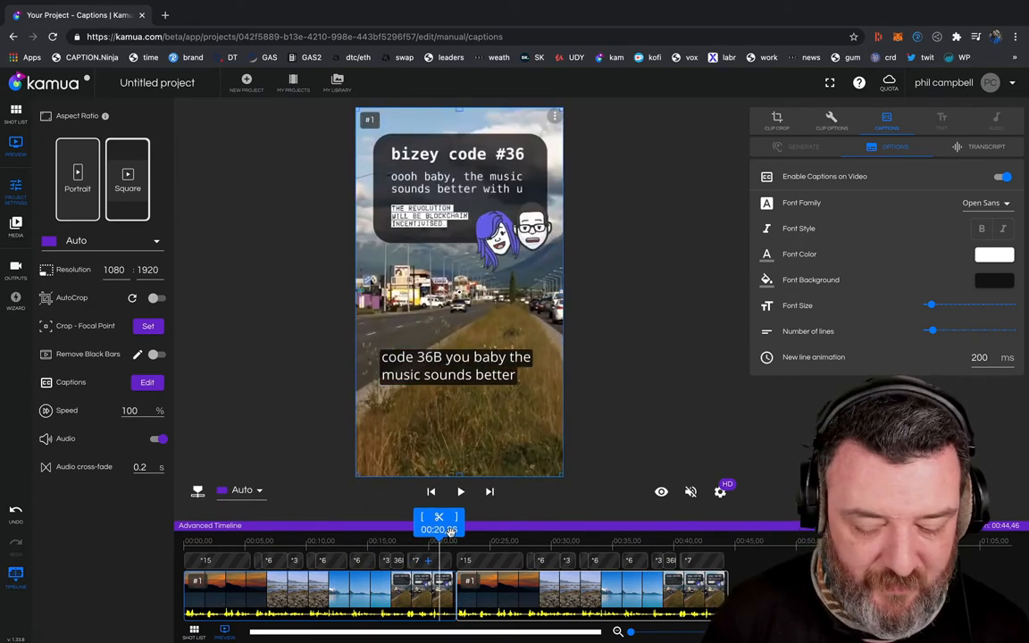
left_click_drag(453, 544, 562, 533)
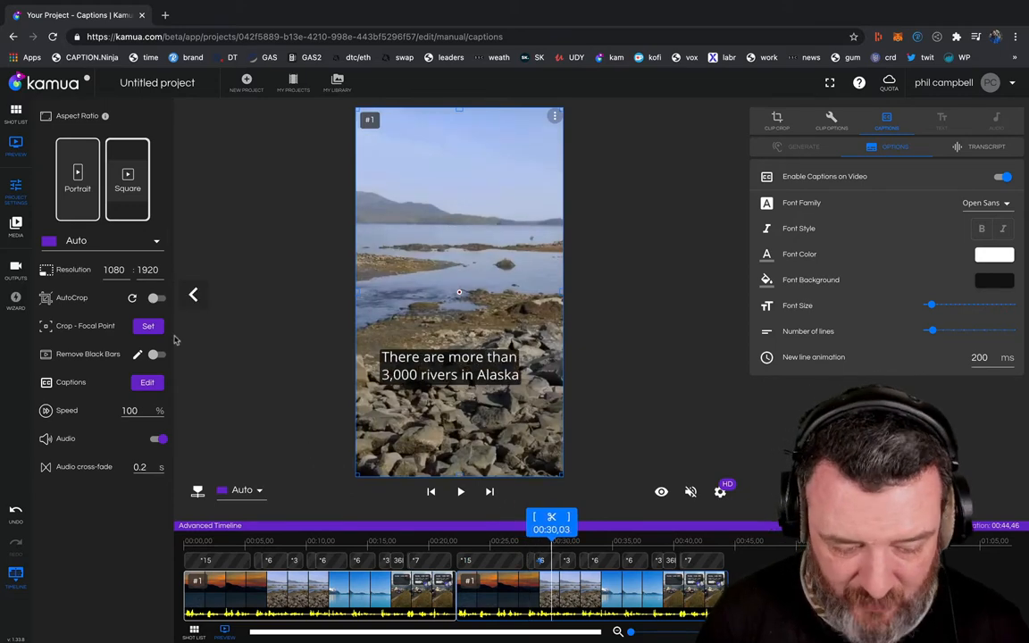
left_click(15, 223)
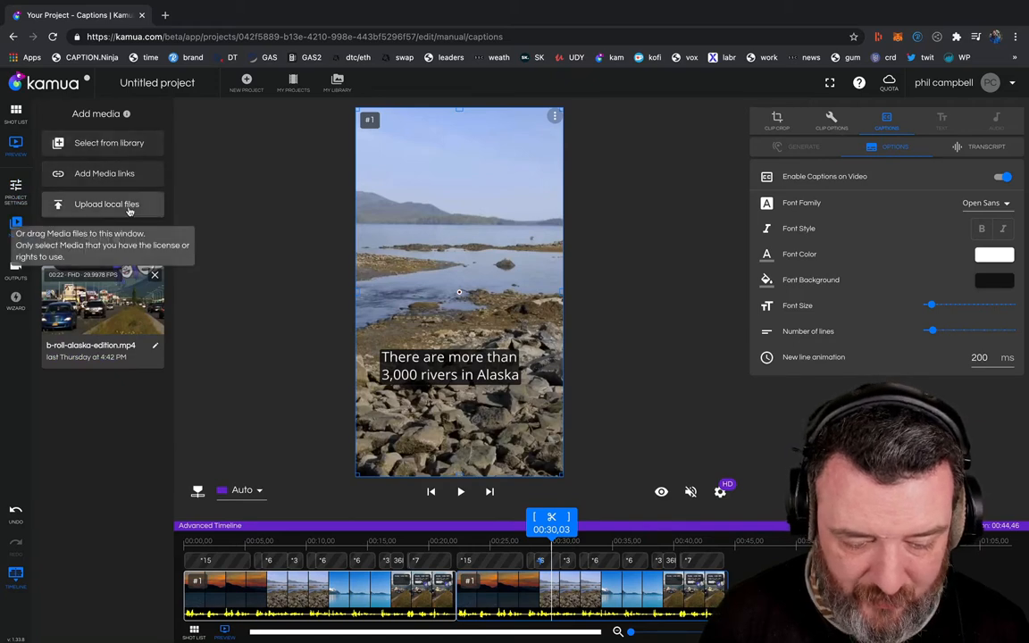
left_click_drag(551, 529, 231, 527)
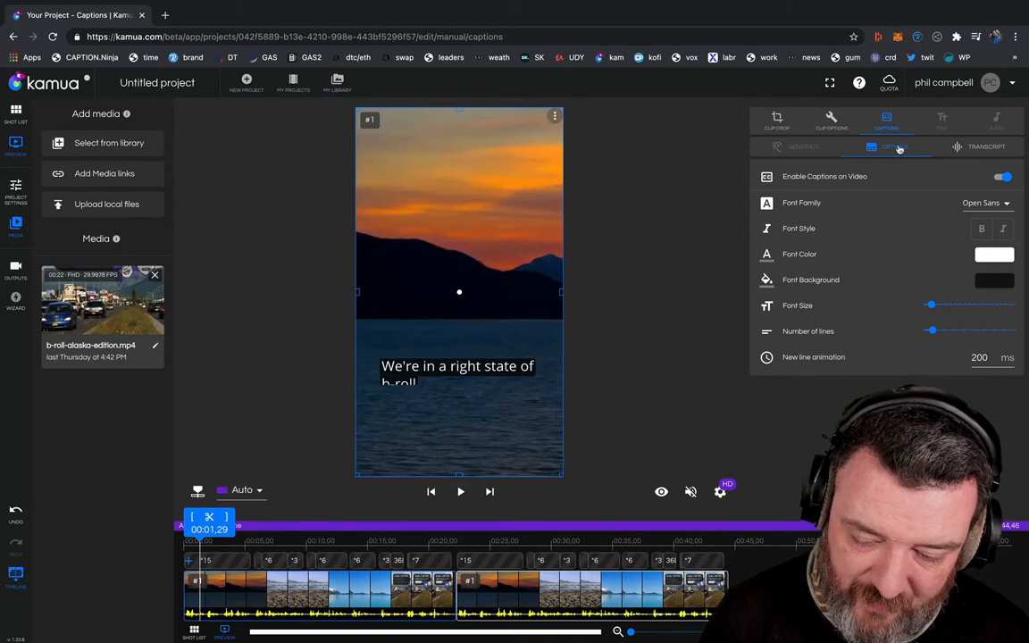
Compare the caption transcript with the video at points in both clips, and select the word "erupted" in the 32s paragraph
left_click(956, 147)
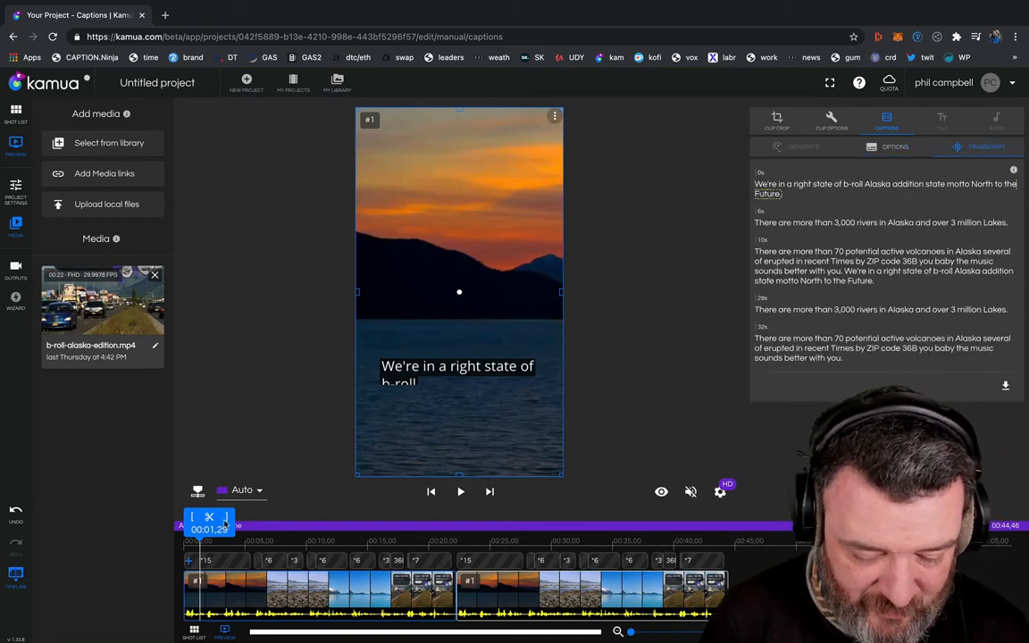
left_click(273, 542)
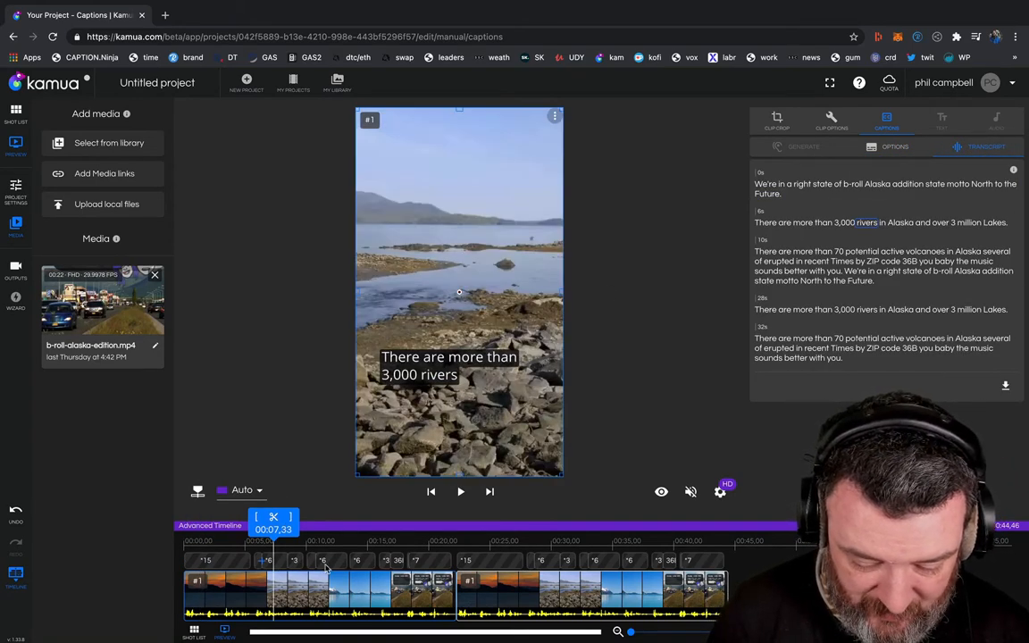
left_click(327, 570)
left_click(356, 563)
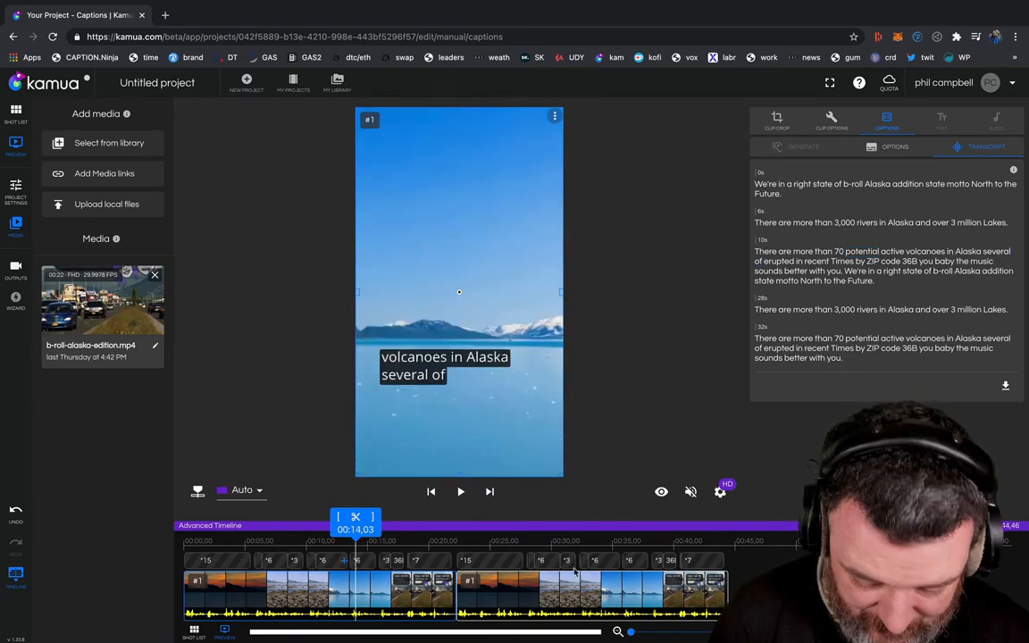
left_click(705, 563)
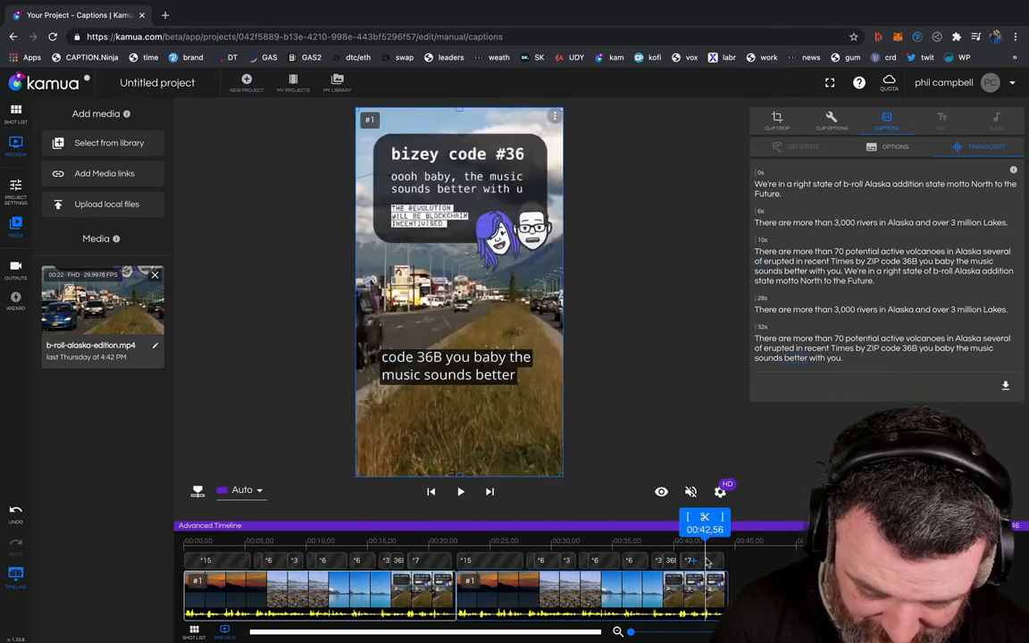
left_click(768, 361)
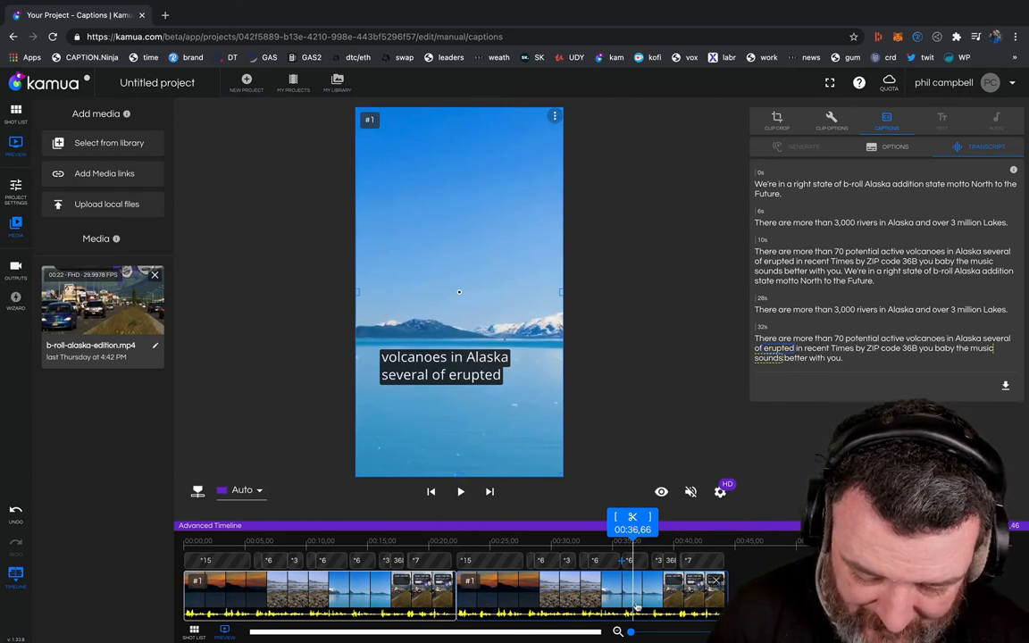
double_click(784, 349)
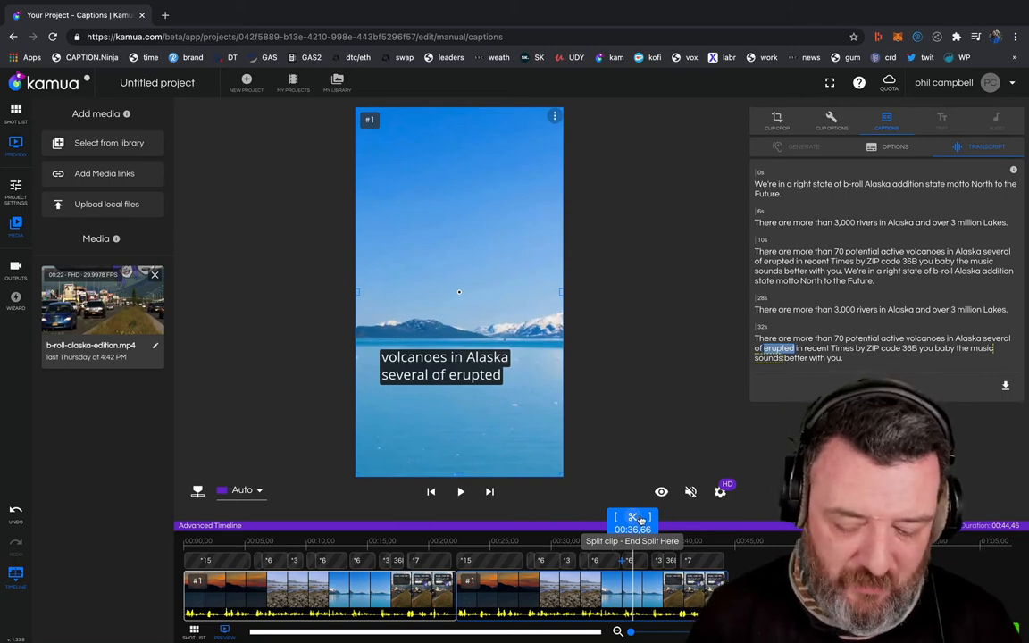
Check the captions over the lake scenes at 00:35,76 and 00:13,00, and return to 00:01,89 in the sunset scene
left_click_drag(639, 519, 622, 531)
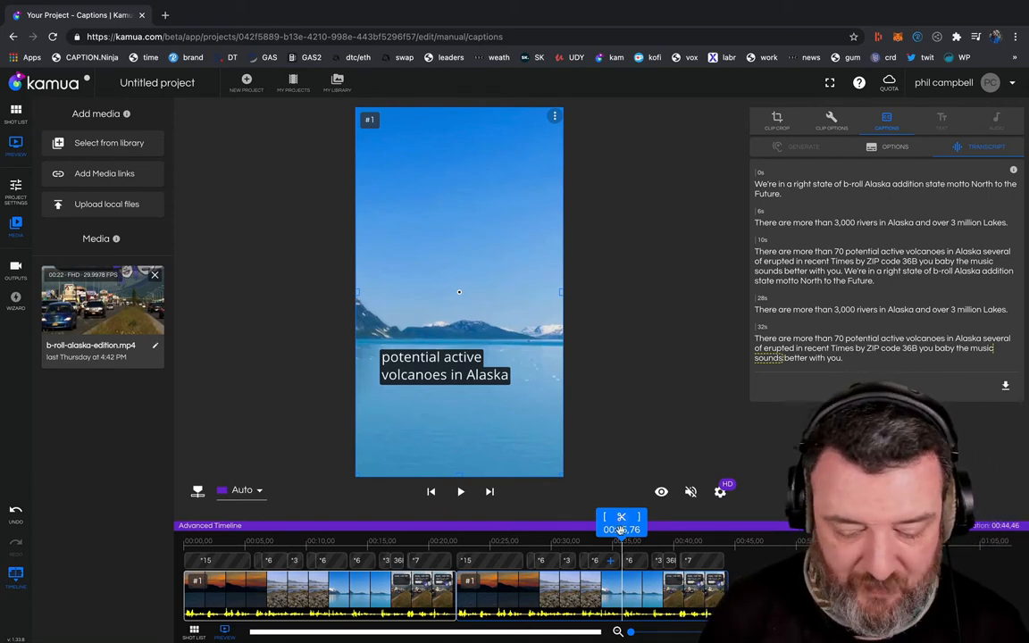
left_click_drag(621, 528, 343, 522)
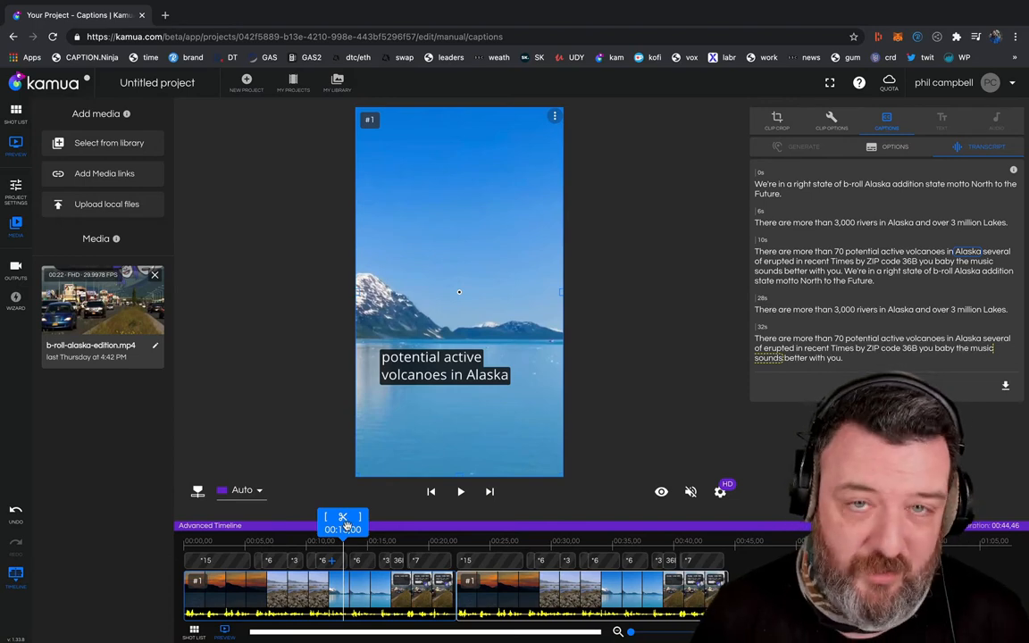
left_click_drag(346, 525, 211, 519)
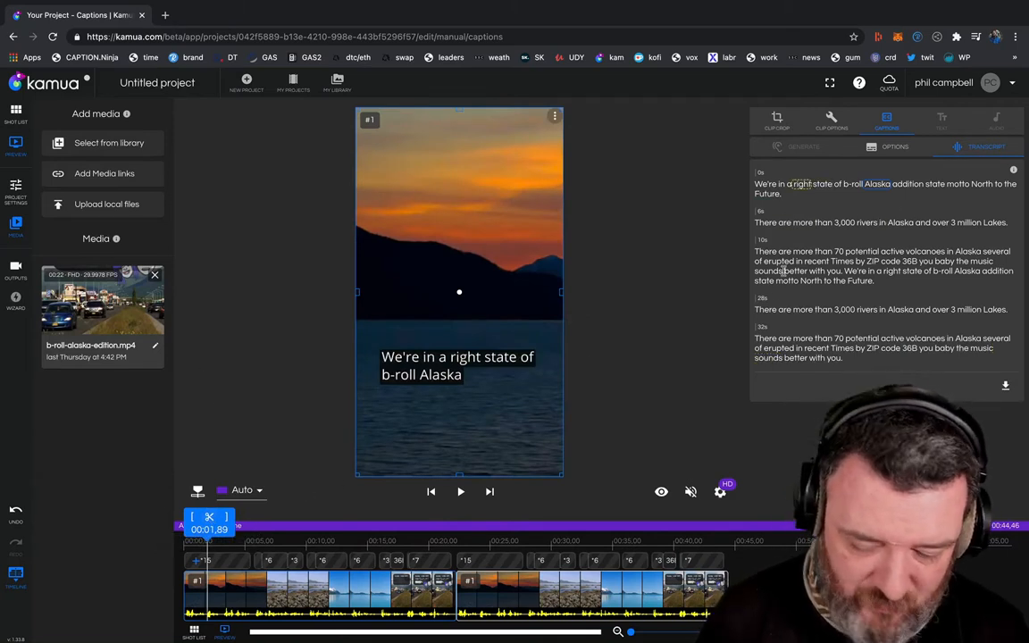
Look over the clip crop settings, project settings and clip options, and return to the caption options
left_click(776, 121)
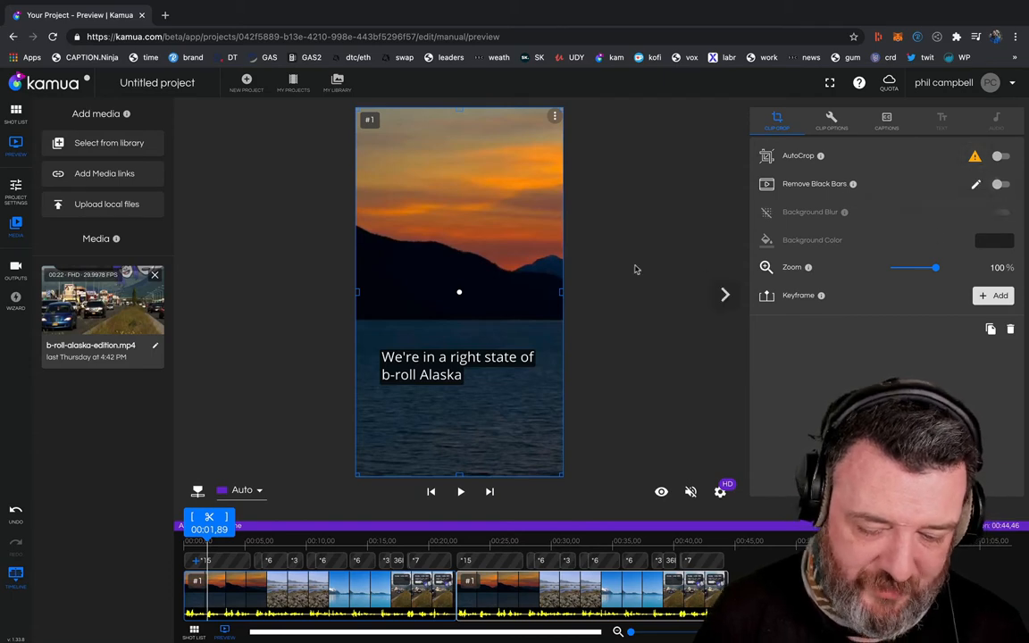
left_click(16, 190)
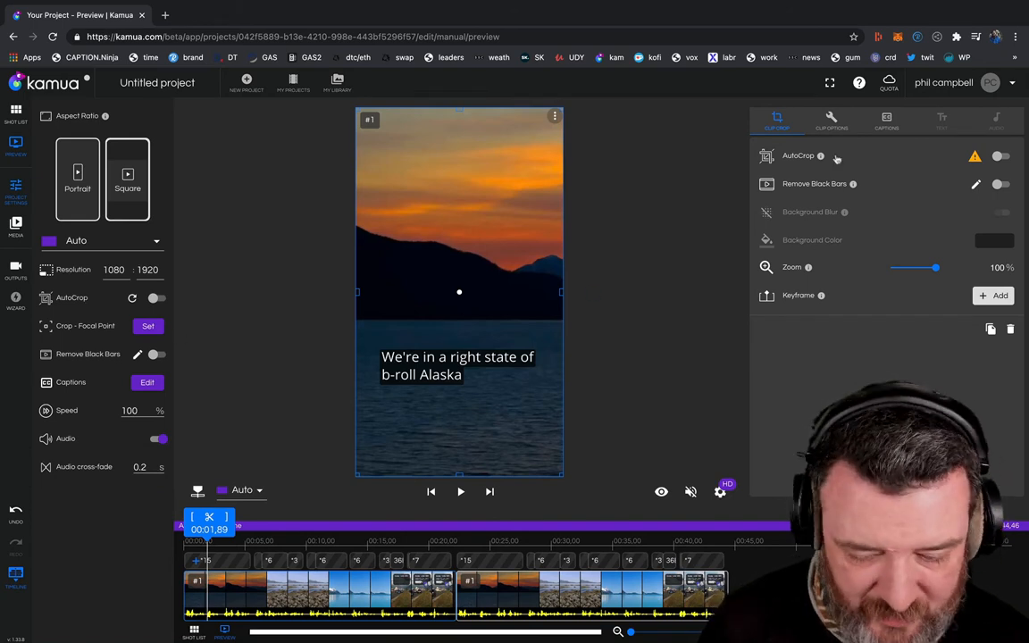
left_click(841, 127)
left_click(886, 121)
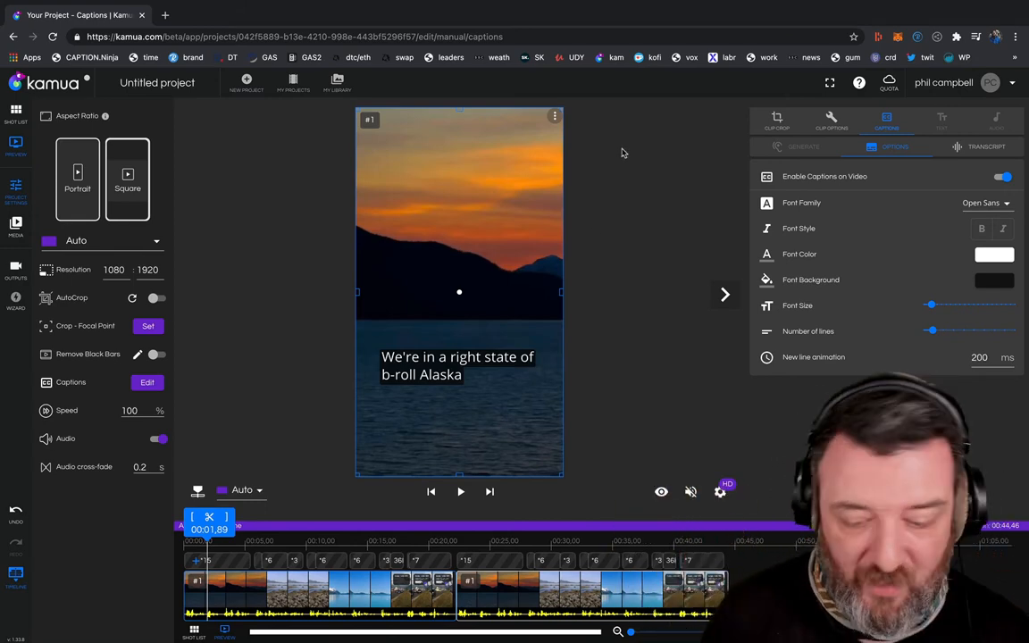
Look at the project media's option for linking files from a hosting service, and close it without adding a link
left_click(15, 225)
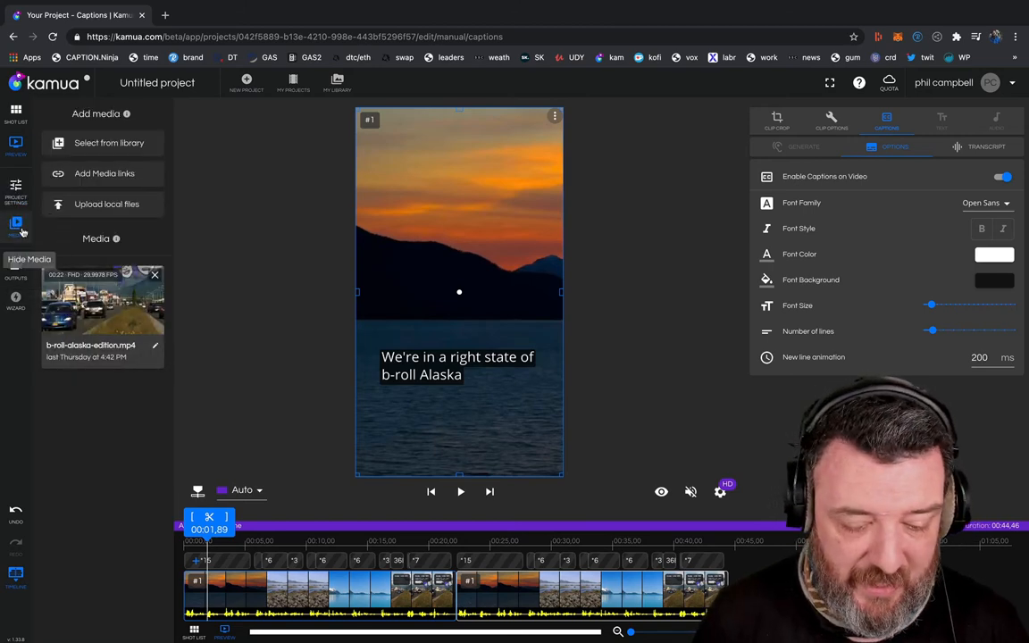
left_click(107, 170)
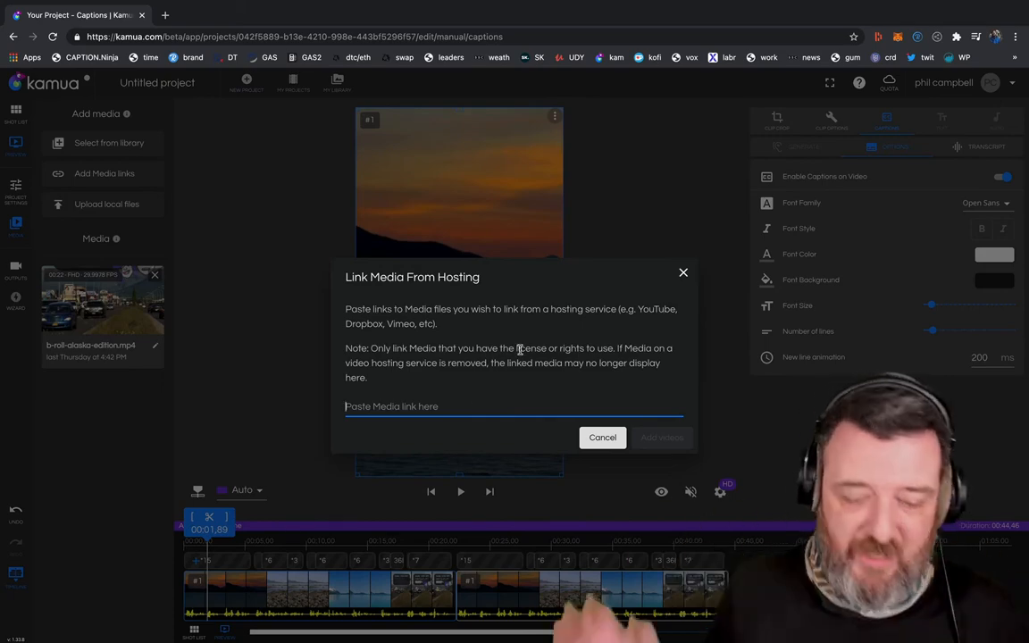
left_click(684, 272)
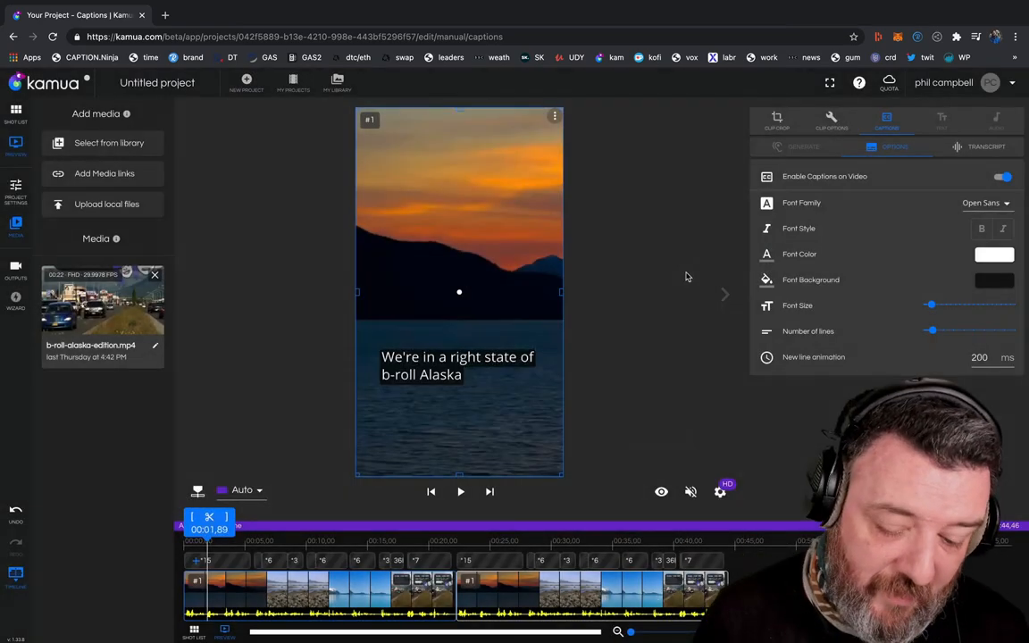